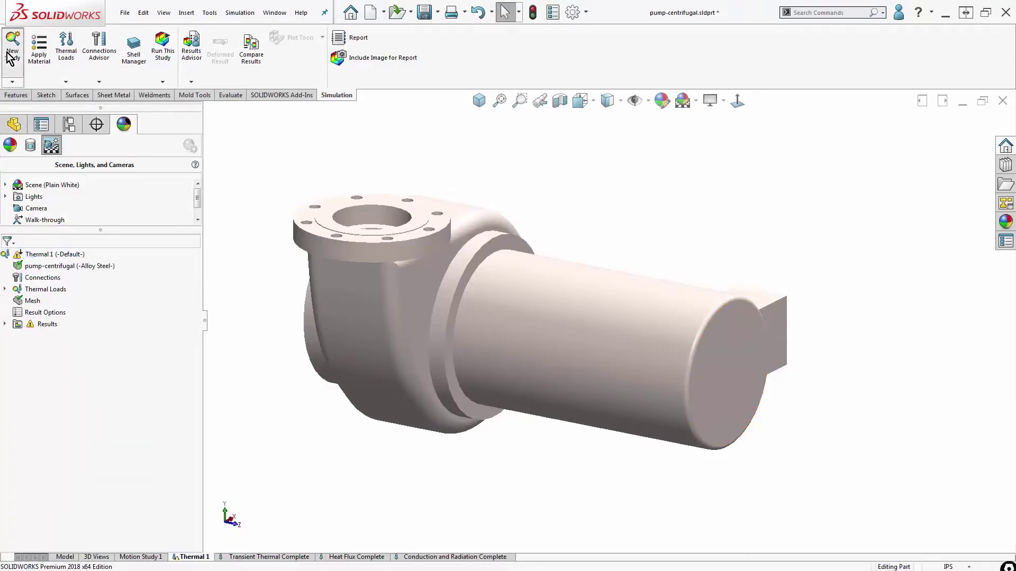
Open the Thermal 1 study properties and place the dialog beside the study tree.
left_click(12, 45)
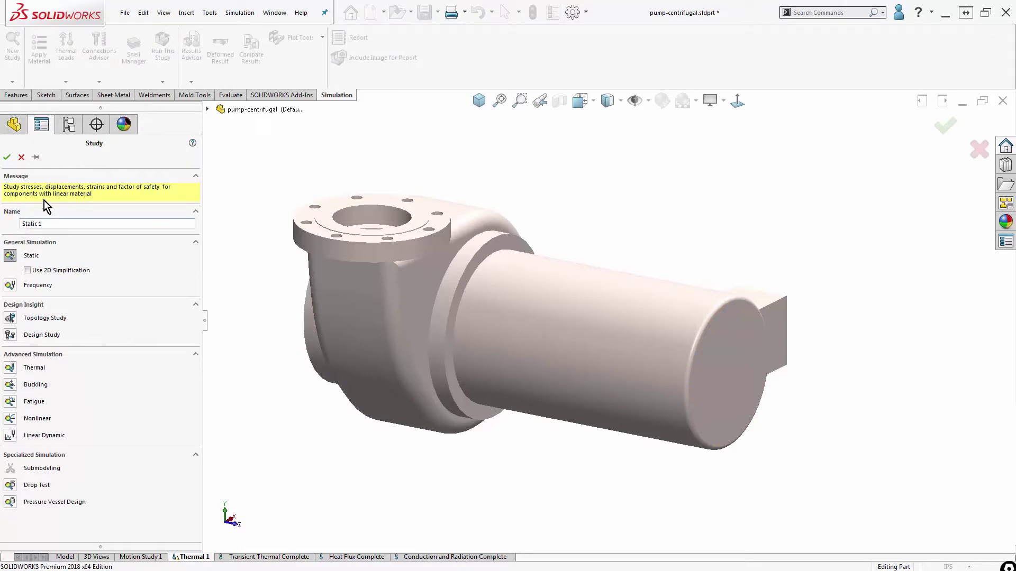
left_click(22, 158)
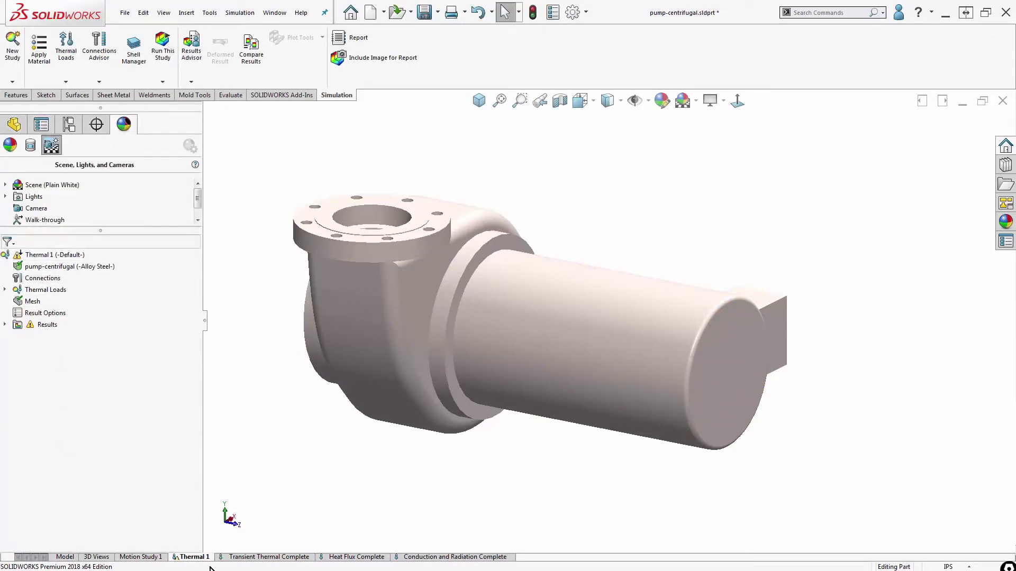
right_click(58, 256)
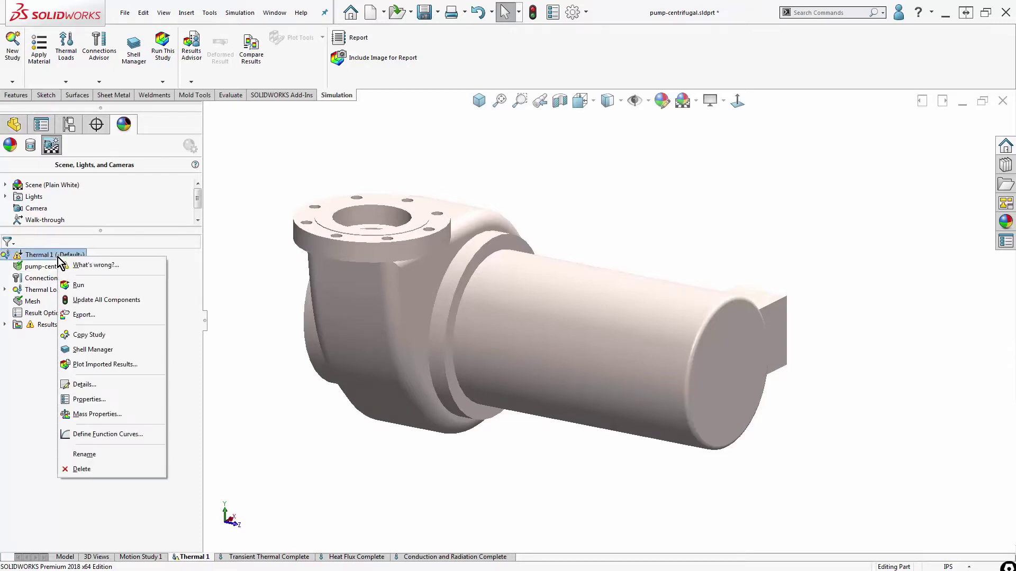
left_click(140, 400)
left_click_drag(438, 135, 215, 149)
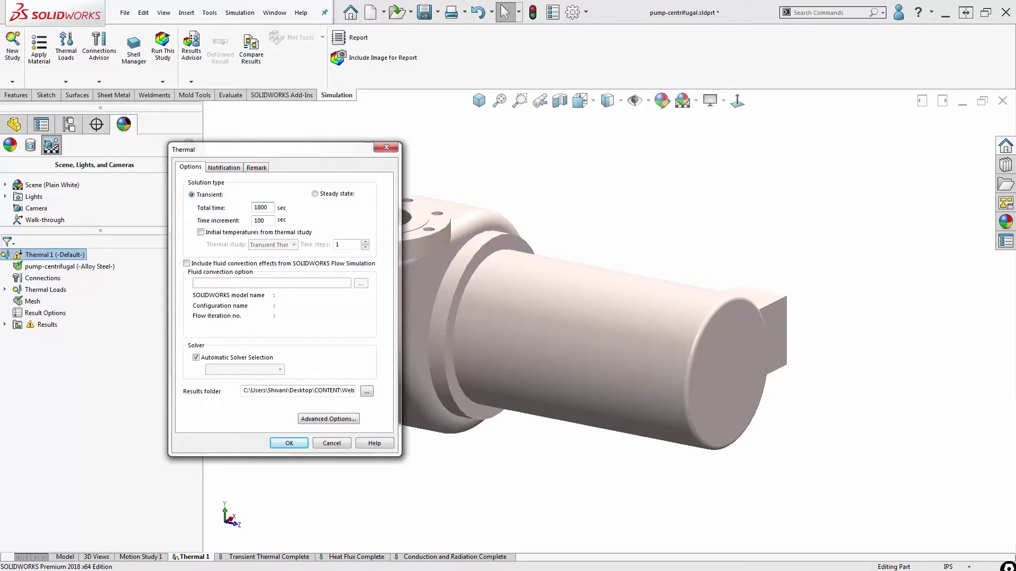
Confirm the 1800-second total time (30 minutes) by calculator and set the time increment to 60.
key("alt+Tab")
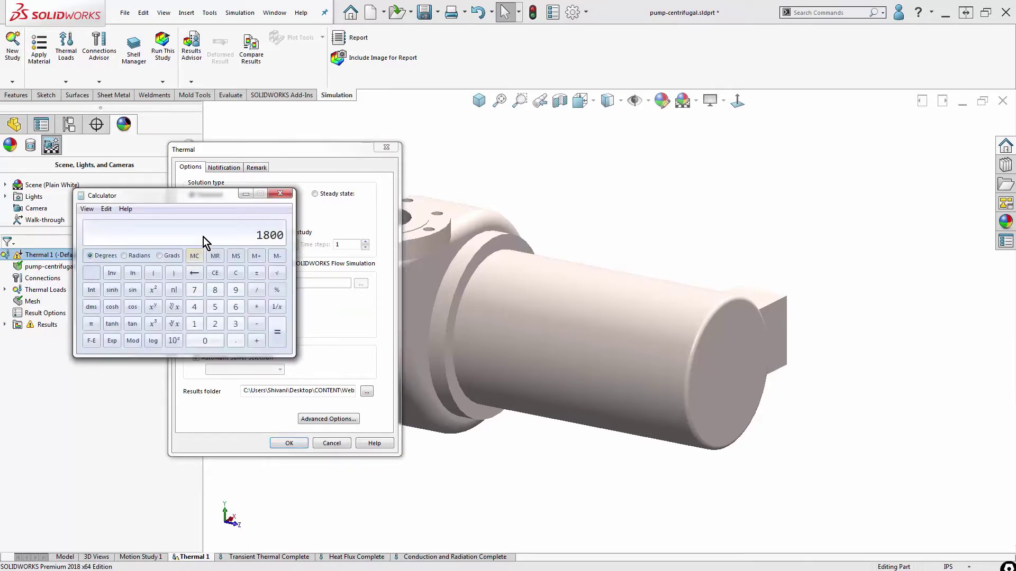
type("/60")
key("Return")
type("*60")
key("Return")
left_click(246, 194)
double_click(259, 220)
type("60")
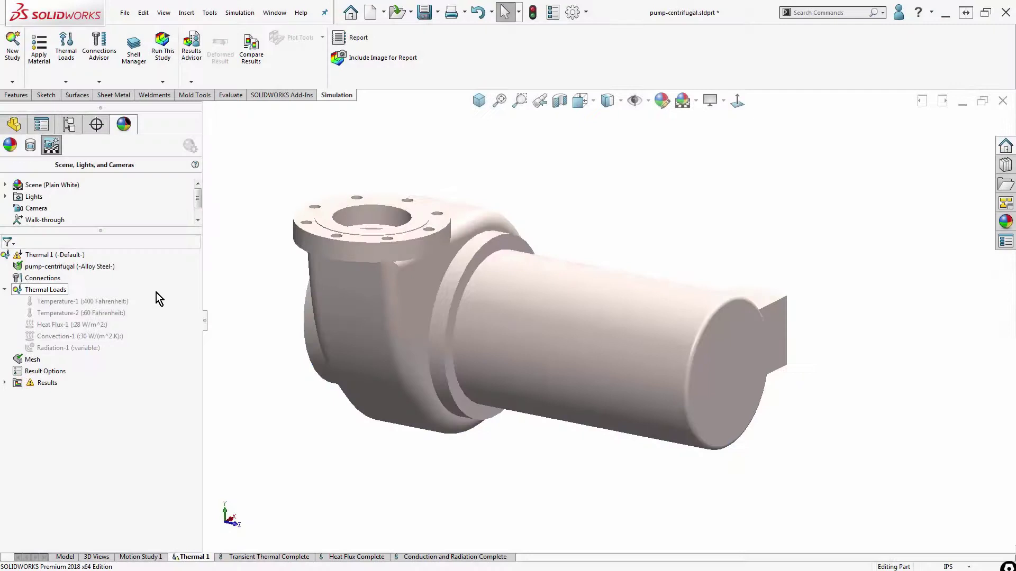
Add a Temperature load of 400 °F on all exposed faces of the pump.
right_click(48, 289)
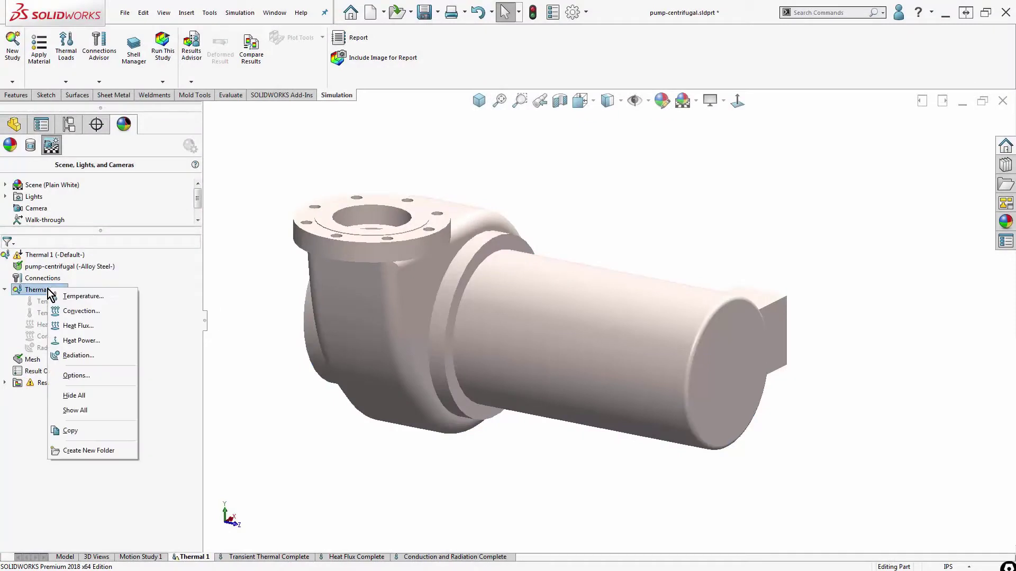
left_click(104, 295)
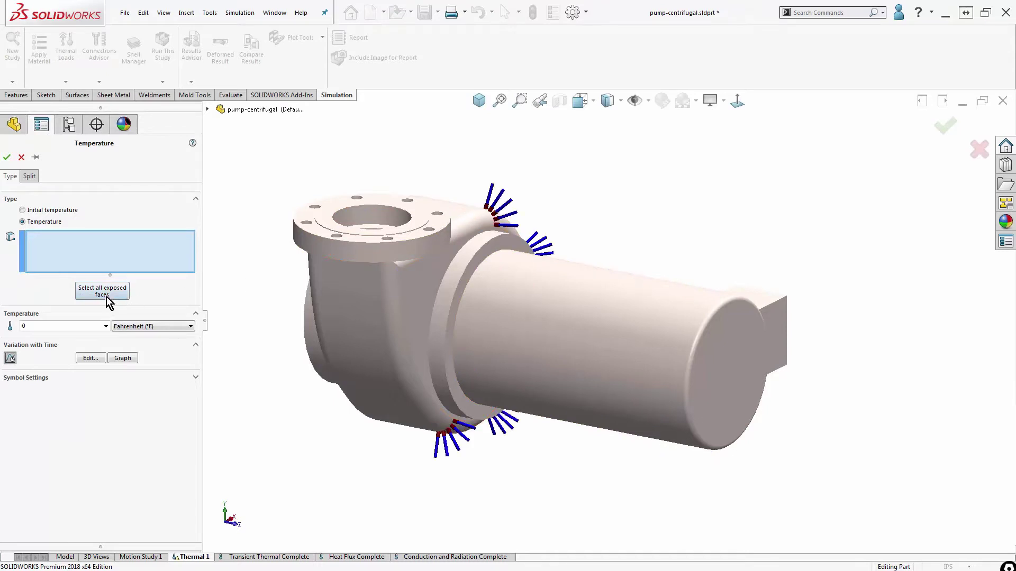
left_click(103, 296)
double_click(80, 326)
type("400")
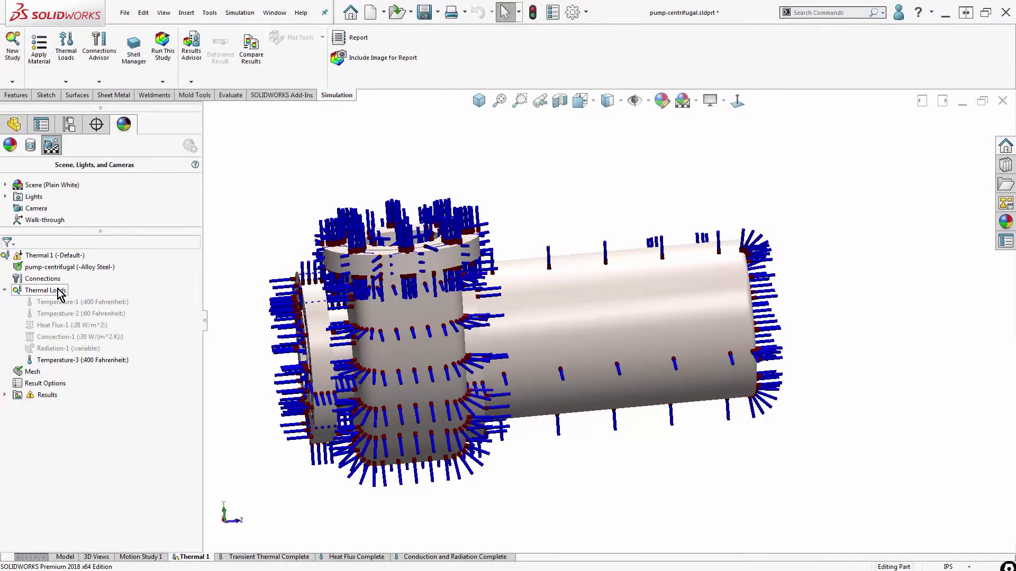
Add a 60 °F initial temperature load on the Boss-Extrude11 solid body.
right_click(51, 290)
left_click(79, 300)
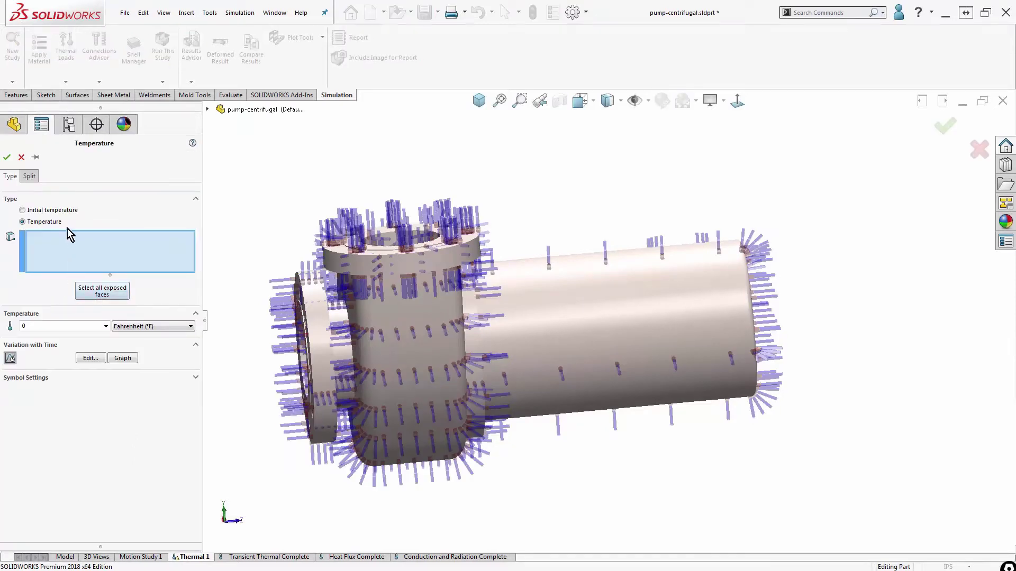
left_click(66, 211)
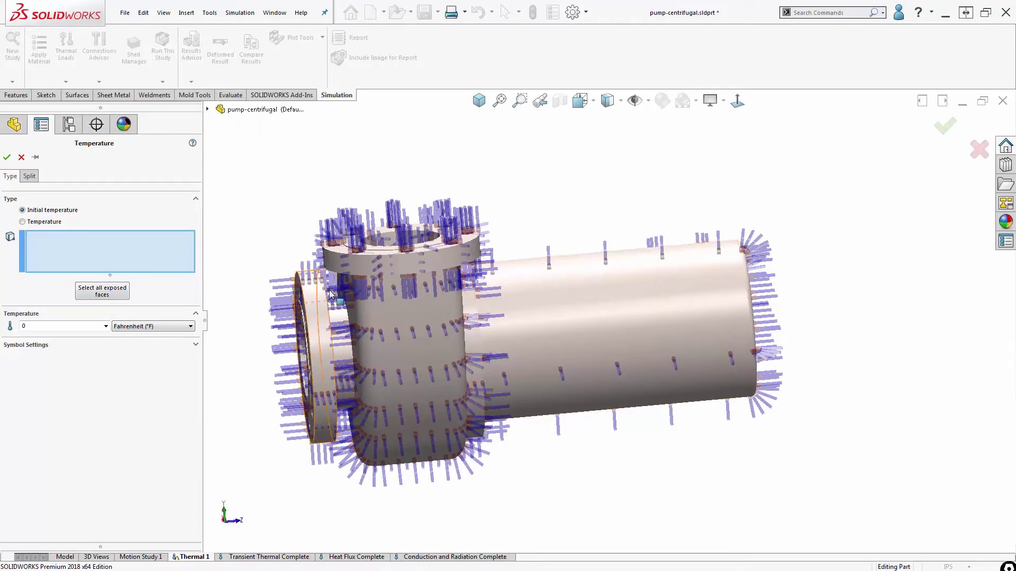
key("f")
left_click(207, 110)
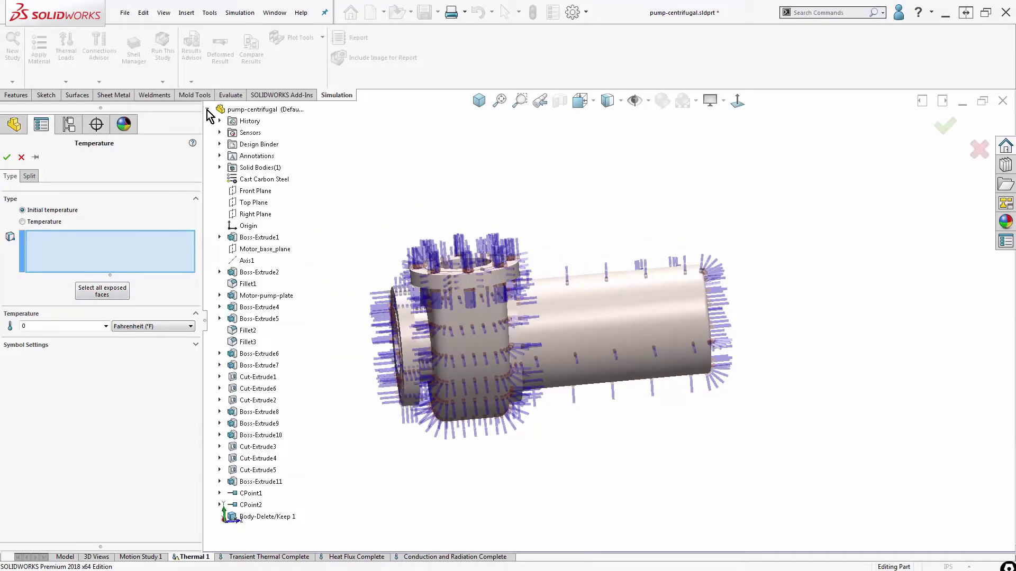
left_click(219, 167)
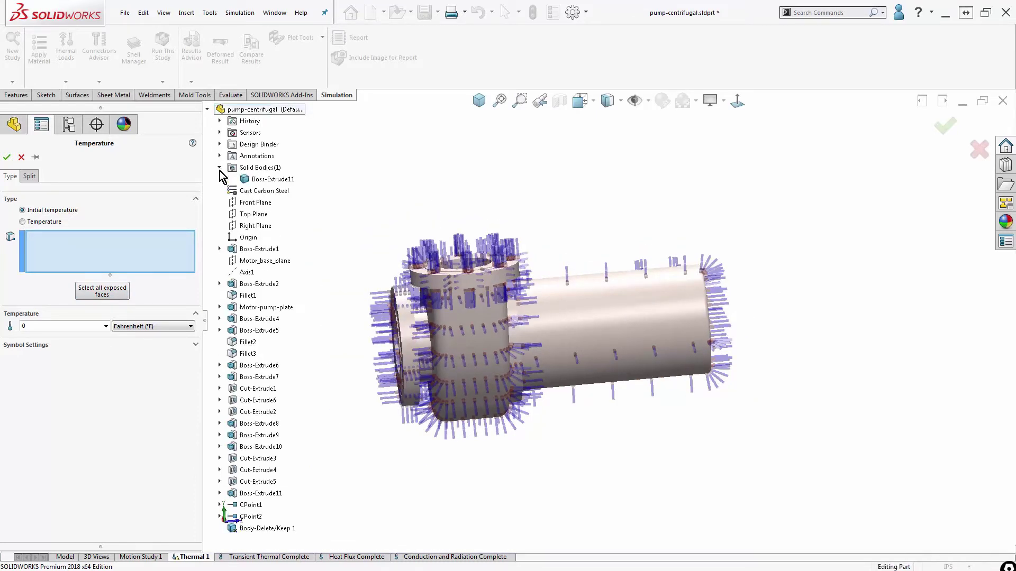
left_click(271, 180)
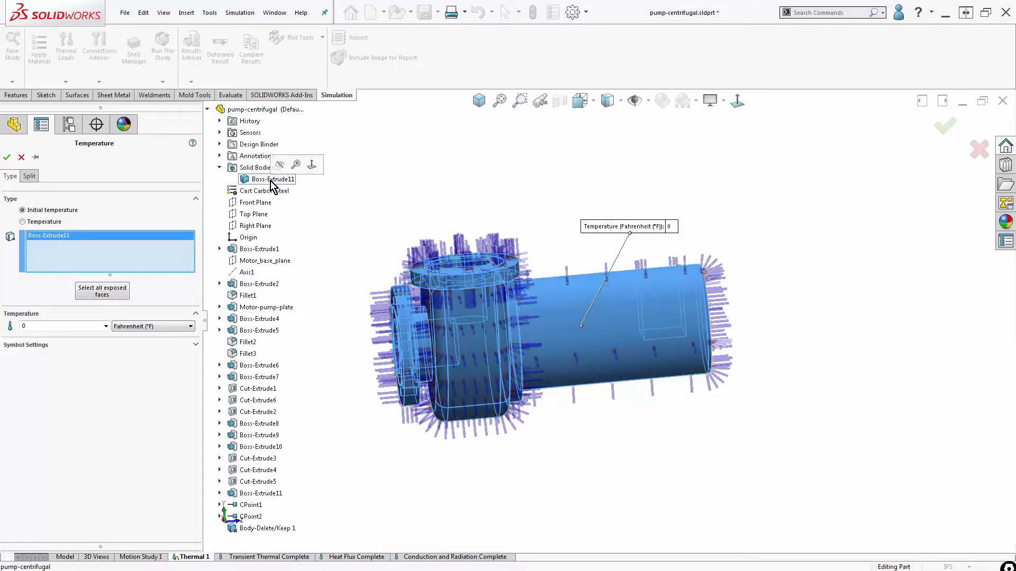
double_click(43, 326)
type("60")
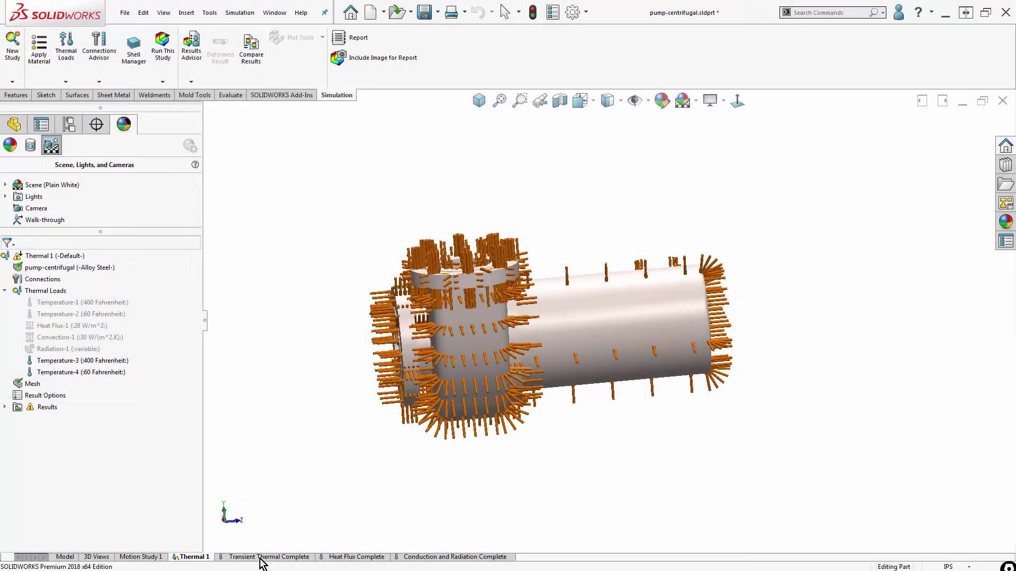
Open the Transient Thermal Complete study's Thermal1 temperature plot (60–400 °F) on the orbited section view.
left_click(260, 559)
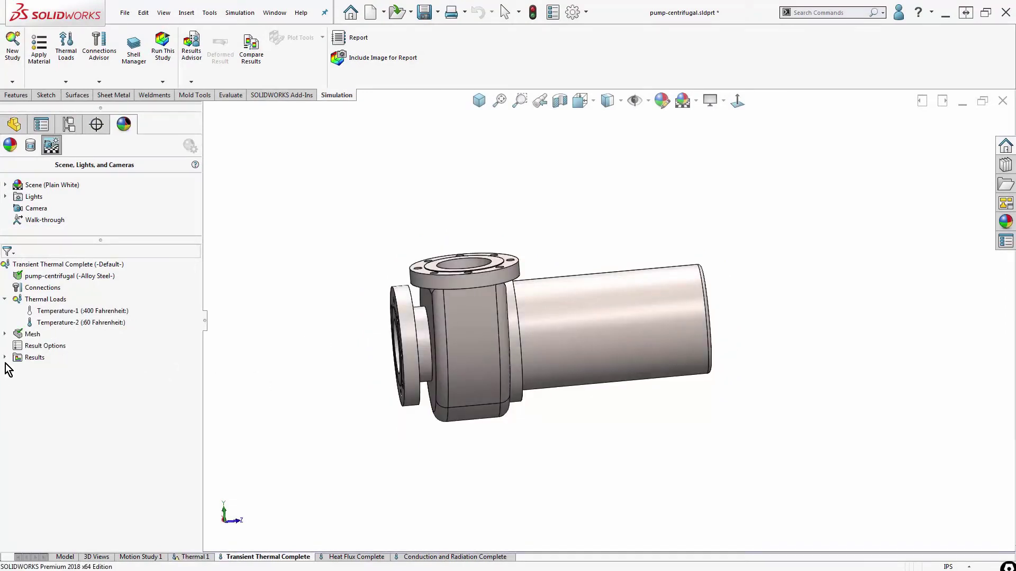
left_click(5, 357)
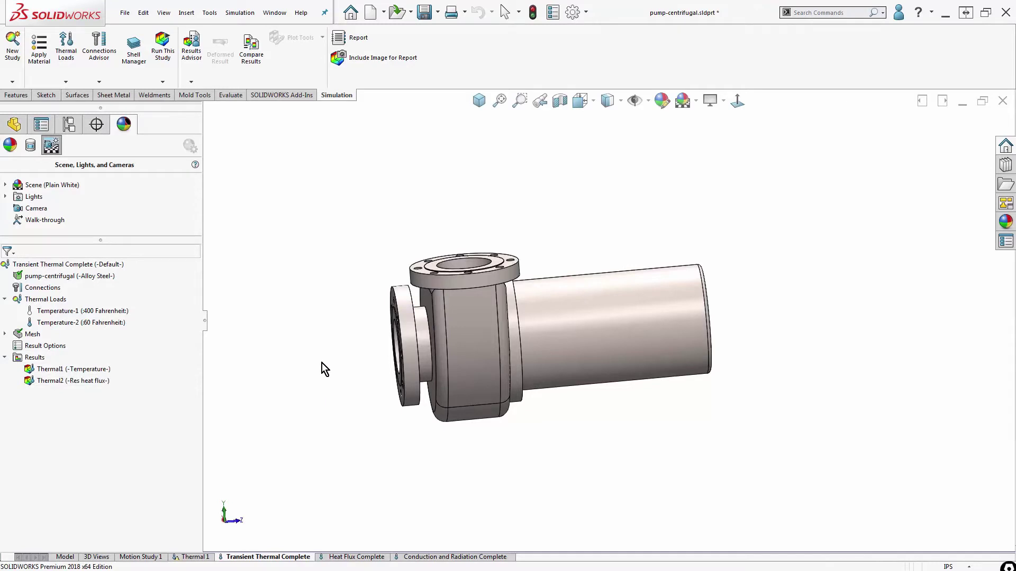
middle_click_drag(328, 353, 482, 399)
double_click(85, 370)
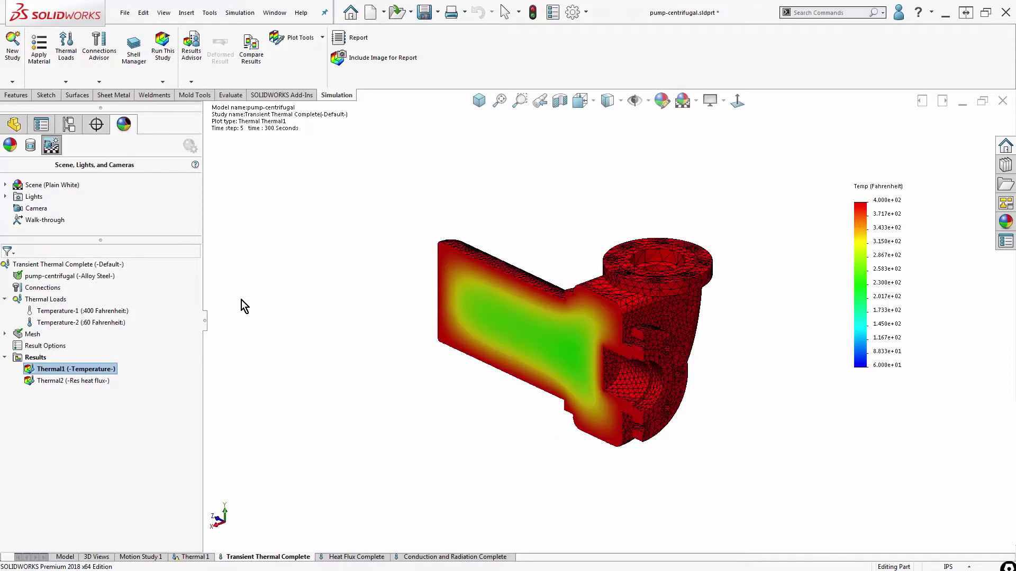
middle_click_drag(567, 442, 597, 431)
scroll(697, 347, "down", 1)
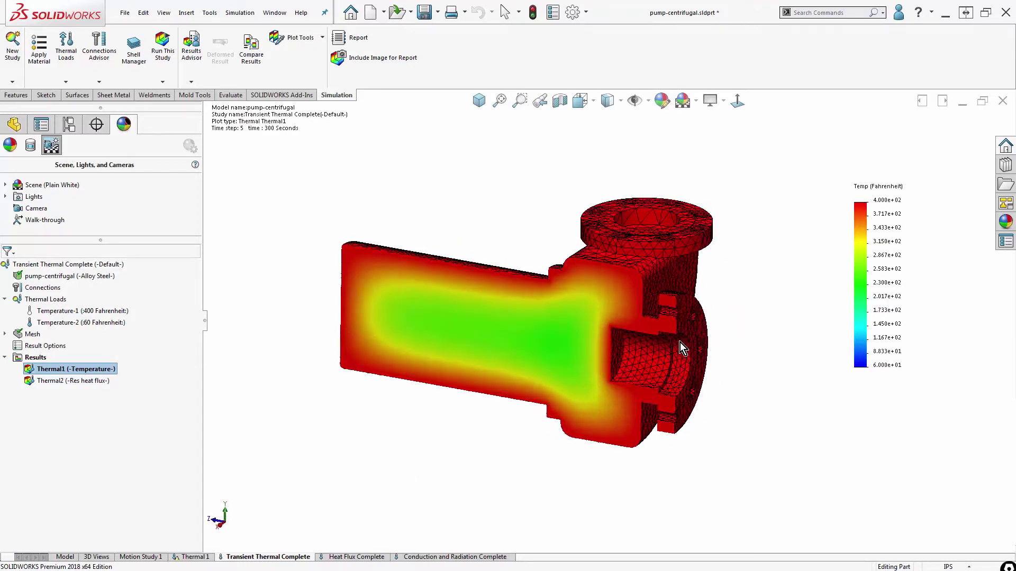
scroll(680, 342, "down", 1)
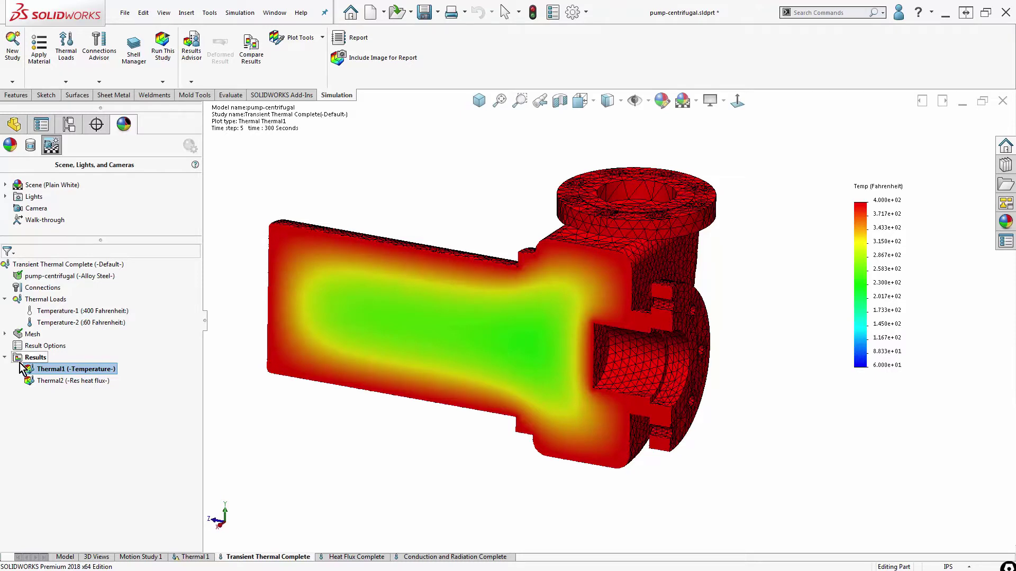
Redefine the Thermal1 plot to show maximum bounds across all time steps.
right_click(48, 372)
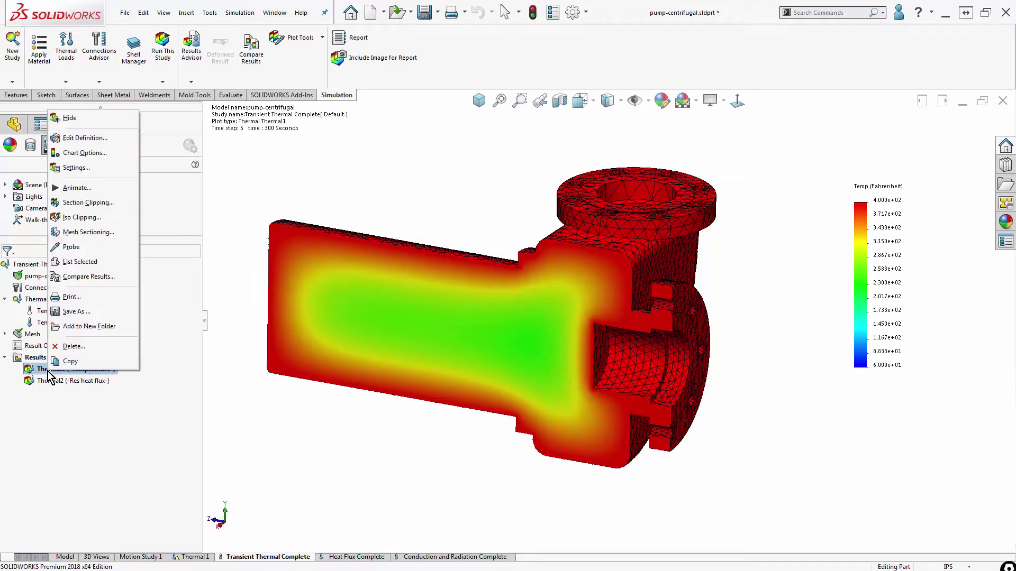
left_click(84, 141)
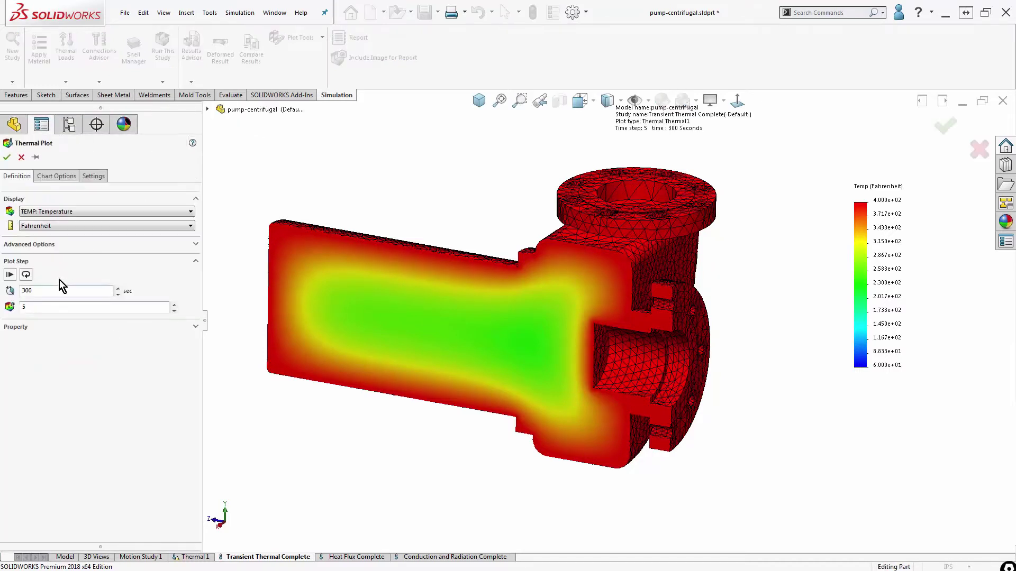
left_click(29, 278)
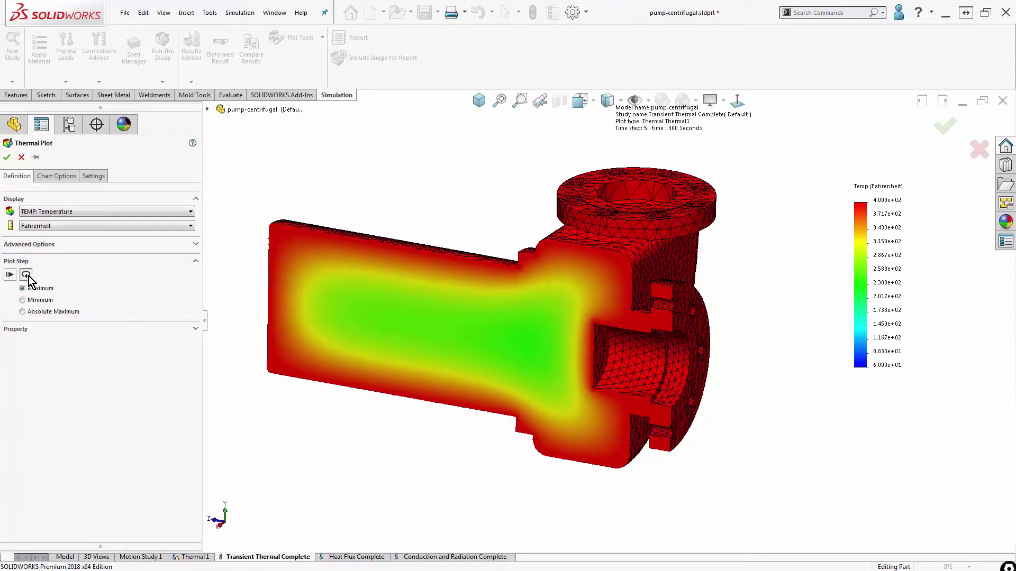
left_click(22, 158)
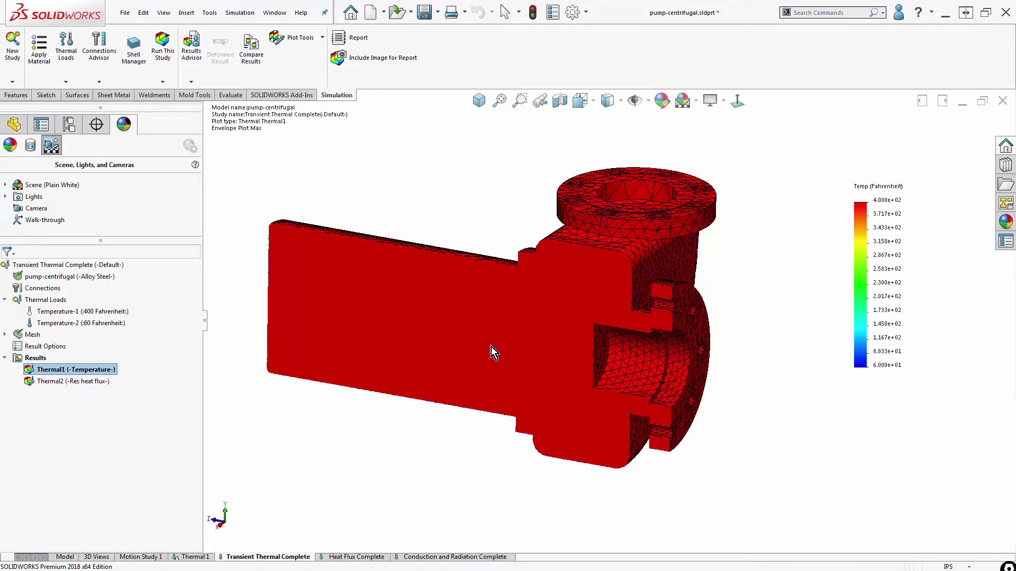
Return Thermal1 to single-step plotting, advancing through step 6 (360 s) to step 7 at 420 seconds.
right_click(73, 369)
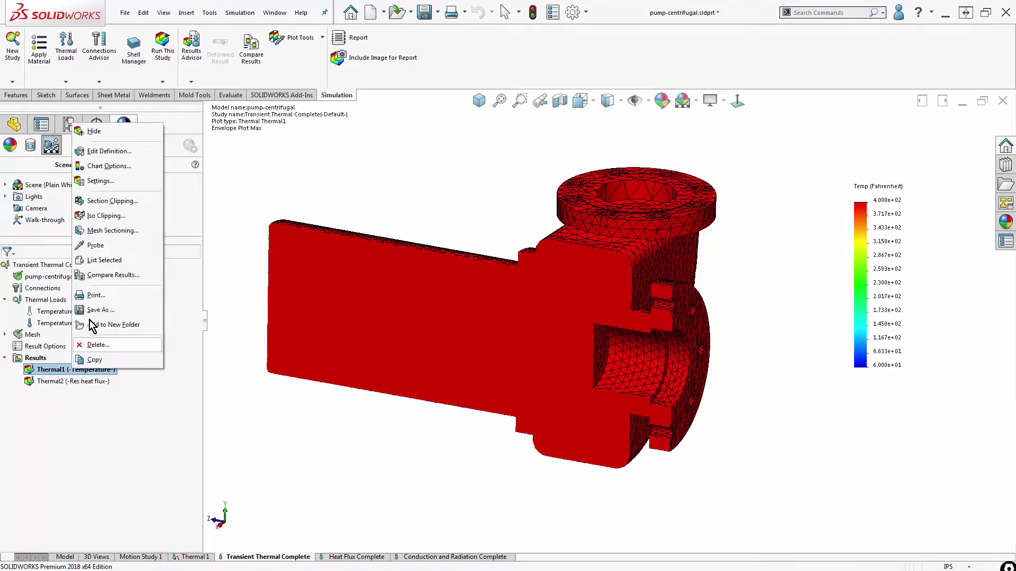
left_click(100, 151)
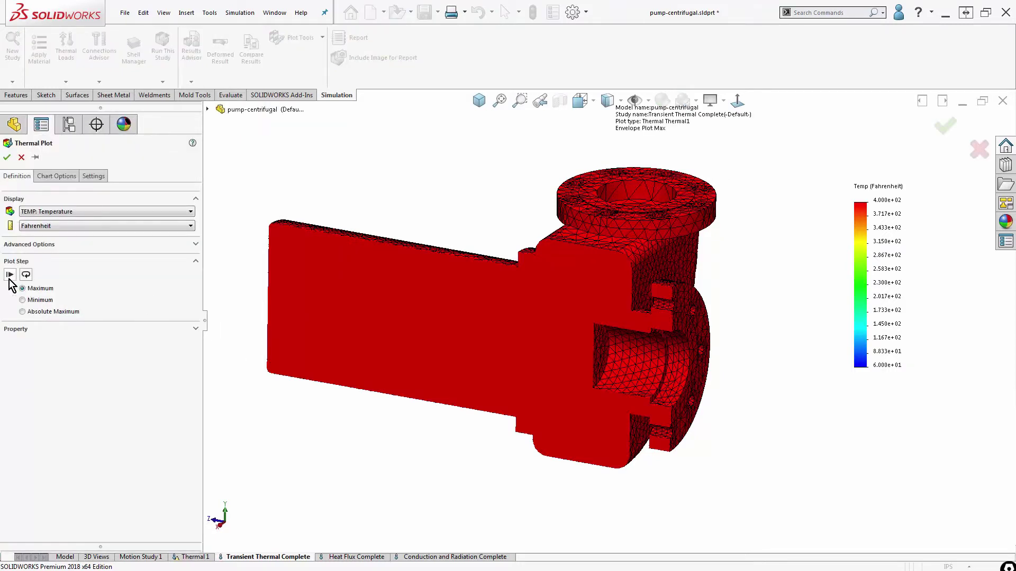
left_click(9, 274)
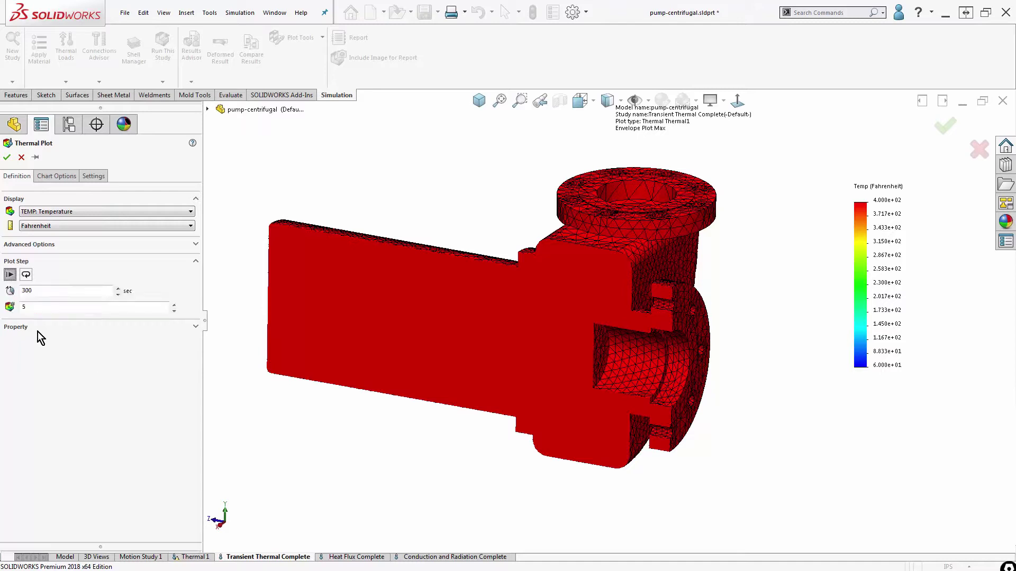
left_click(9, 275)
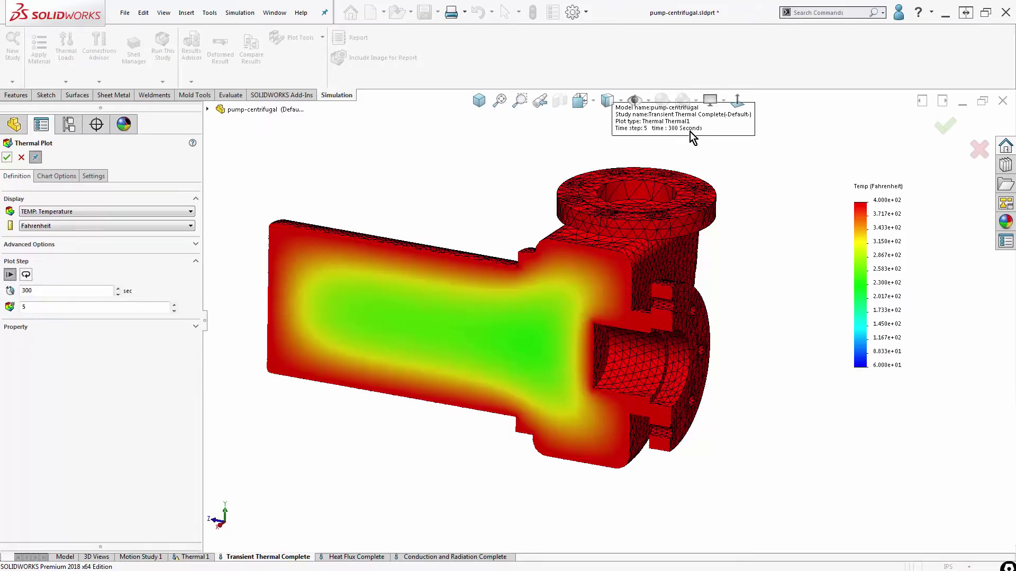
left_click(174, 305)
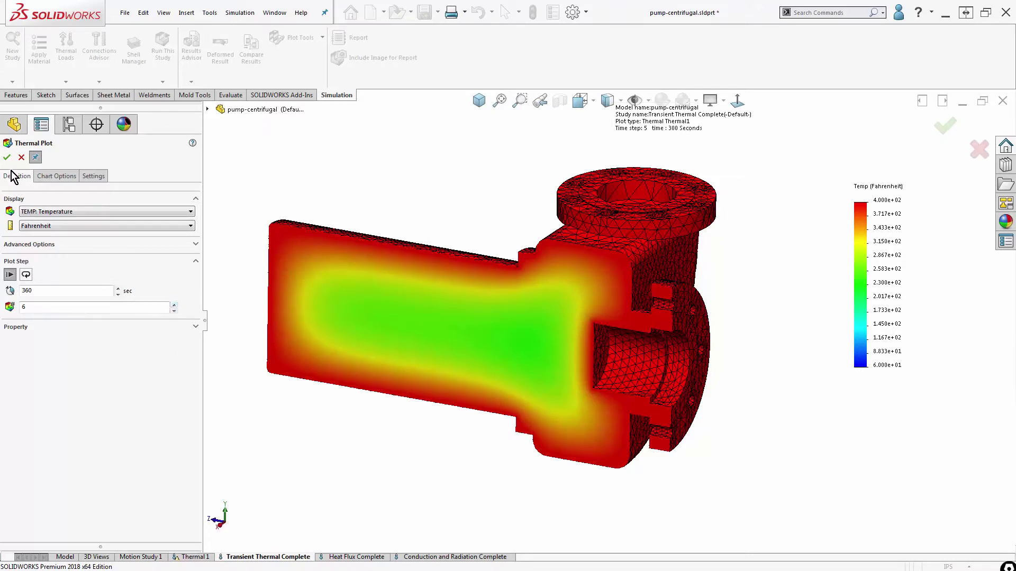
left_click(36, 157)
left_click(7, 157)
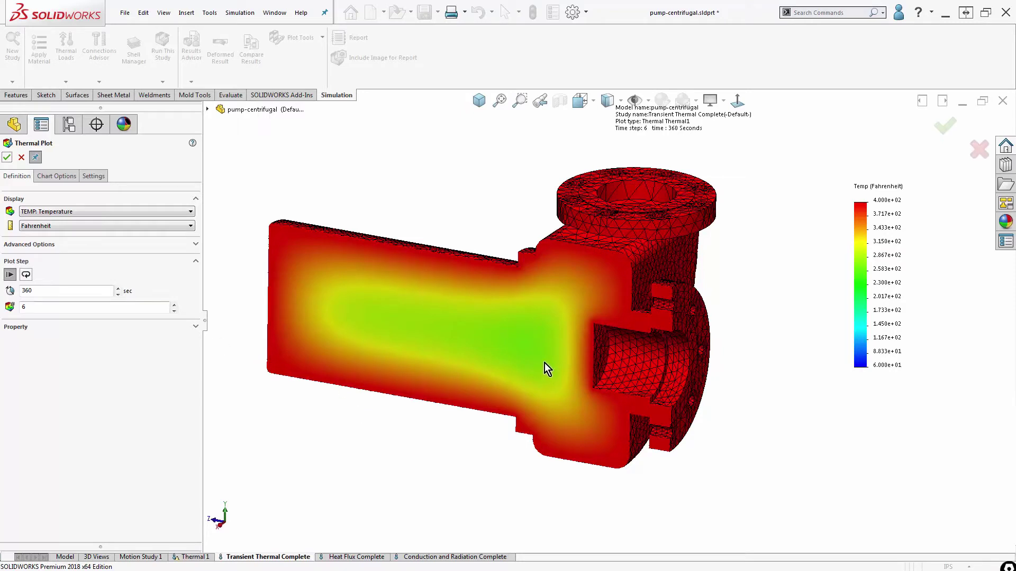
left_click(174, 304)
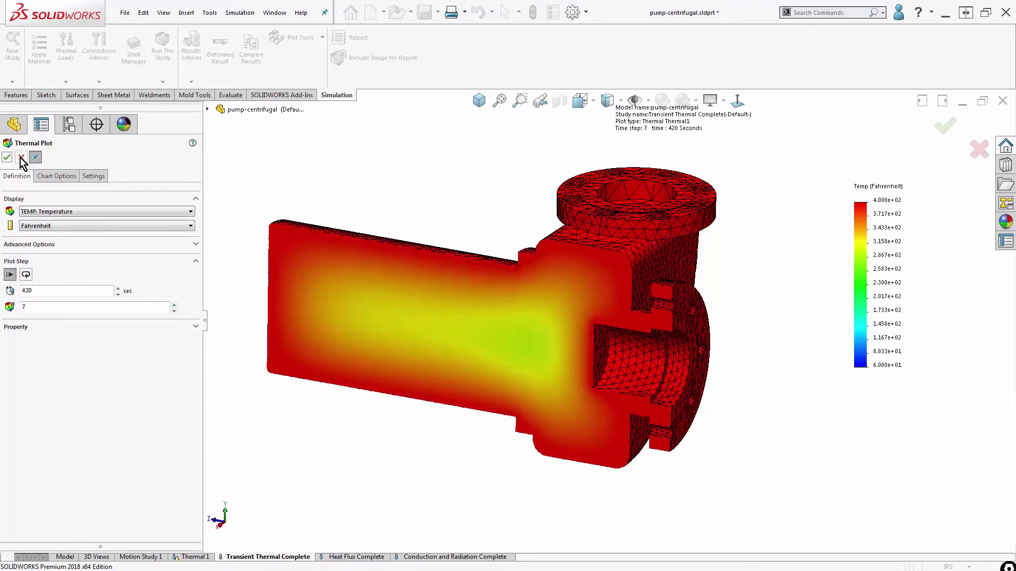
left_click(21, 157)
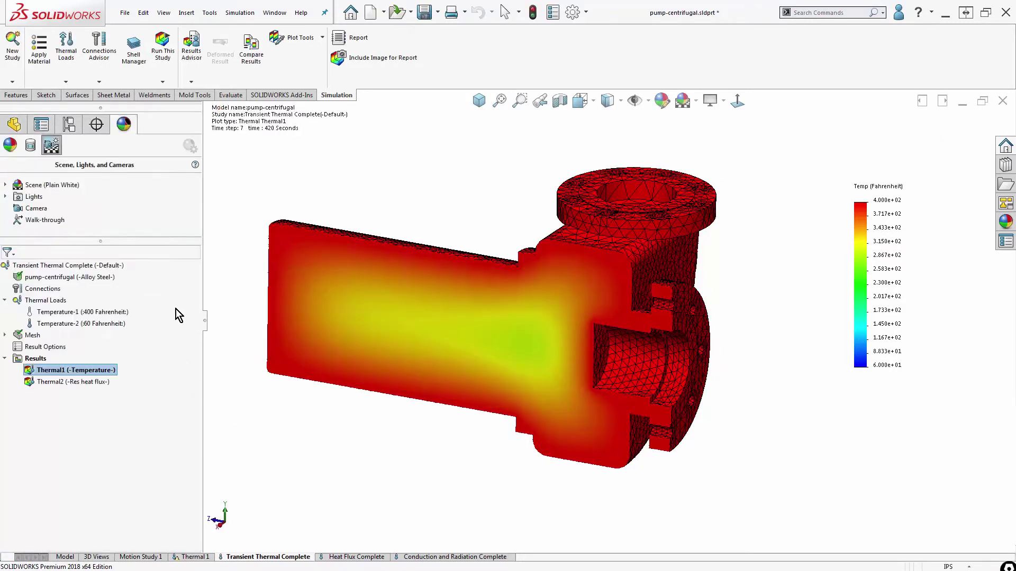
Start probing the Thermal1 plot and sample temperatures at two points on the pump.
right_click(93, 372)
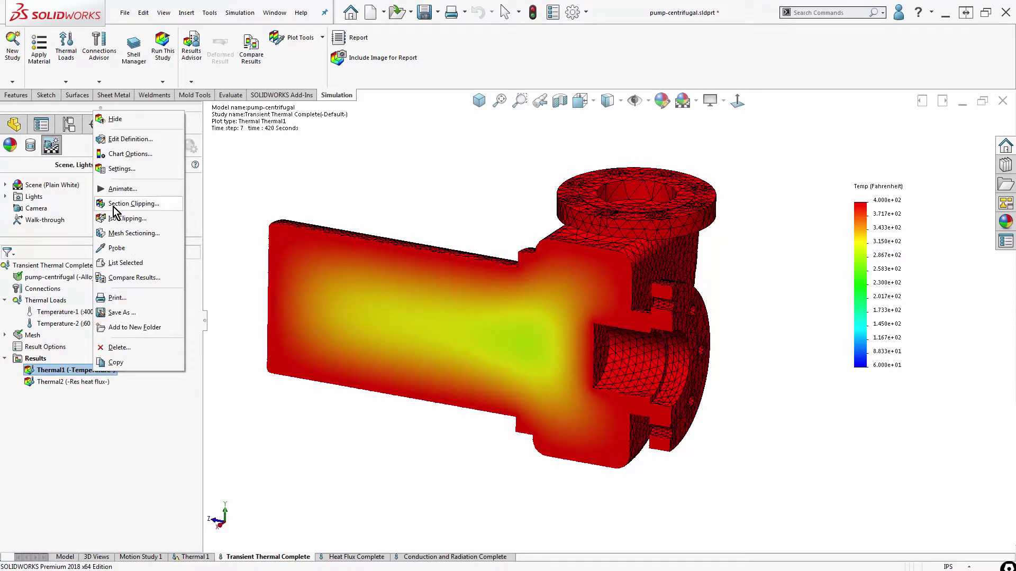
left_click(147, 249)
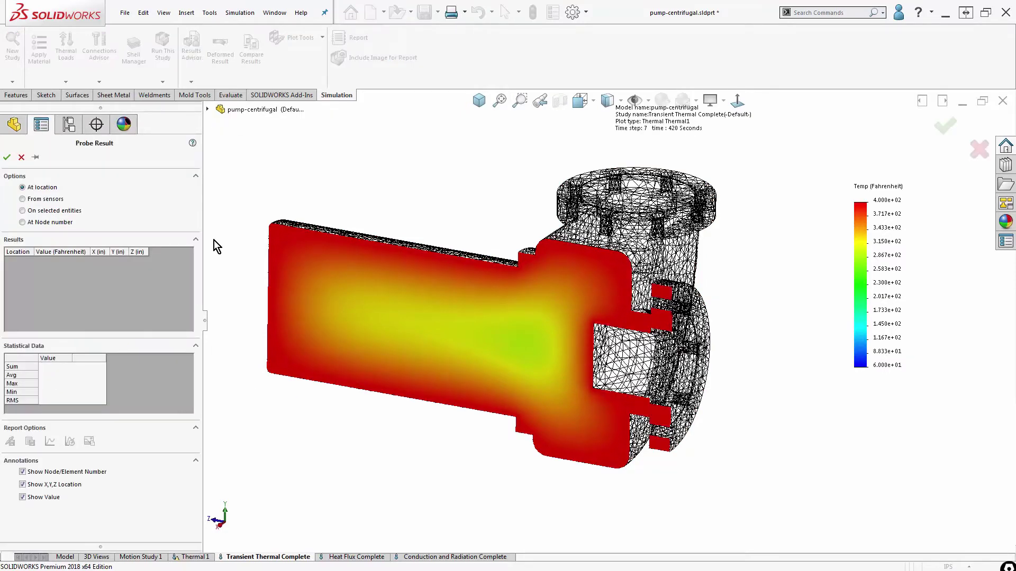
left_click(420, 324)
left_click(548, 311)
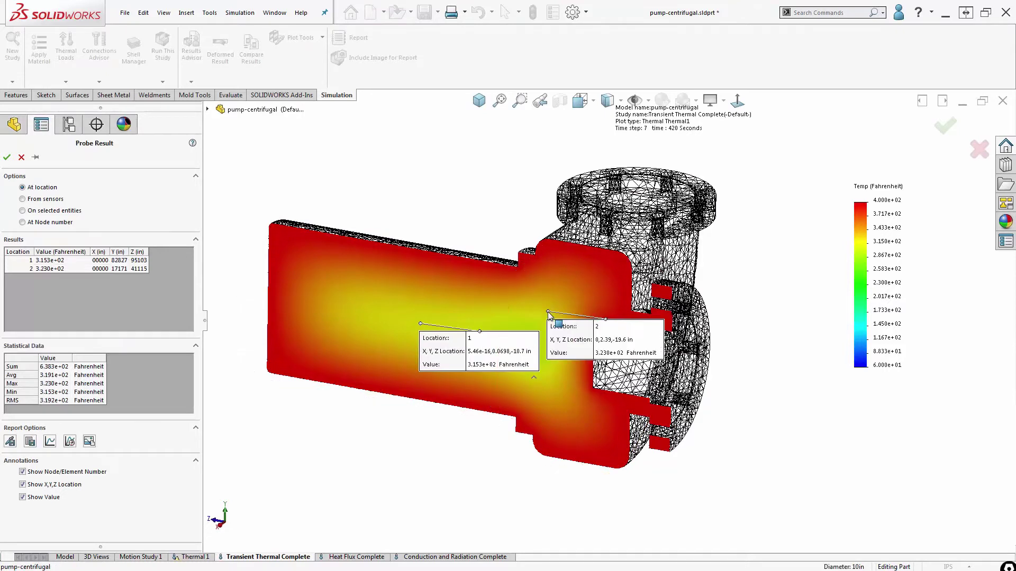
Probe the Boss-Extrude11 body, tag node 8531 (2.991e+02 °F), and enlarge its temperature-over-time graph.
left_click(54, 212)
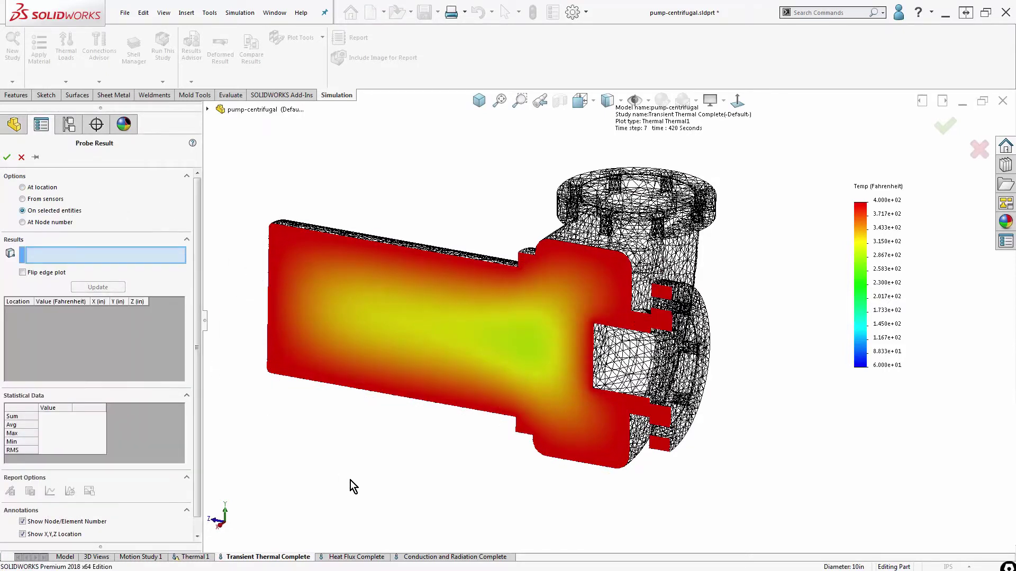
left_click(208, 110)
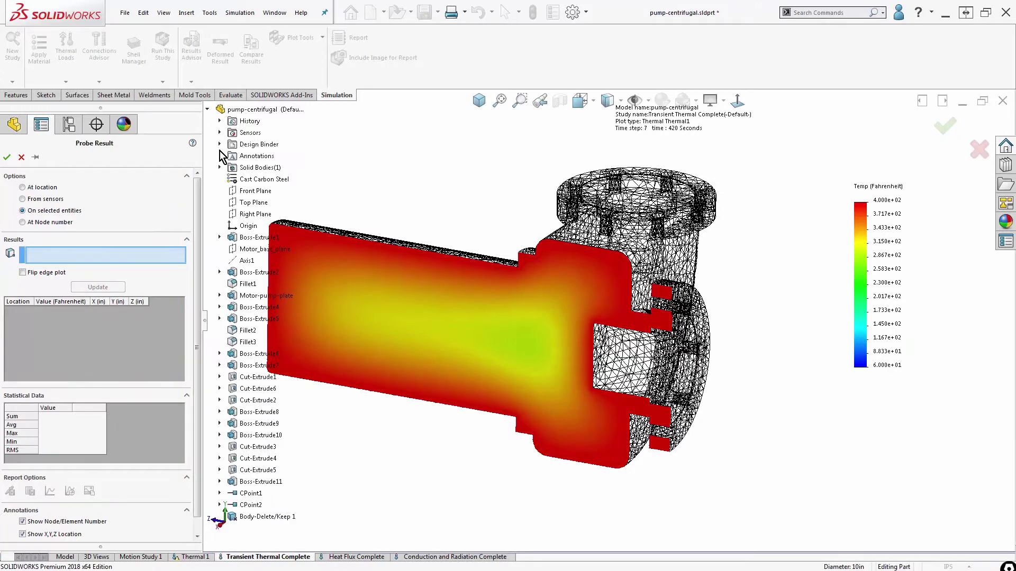
left_click(221, 167)
left_click(256, 179)
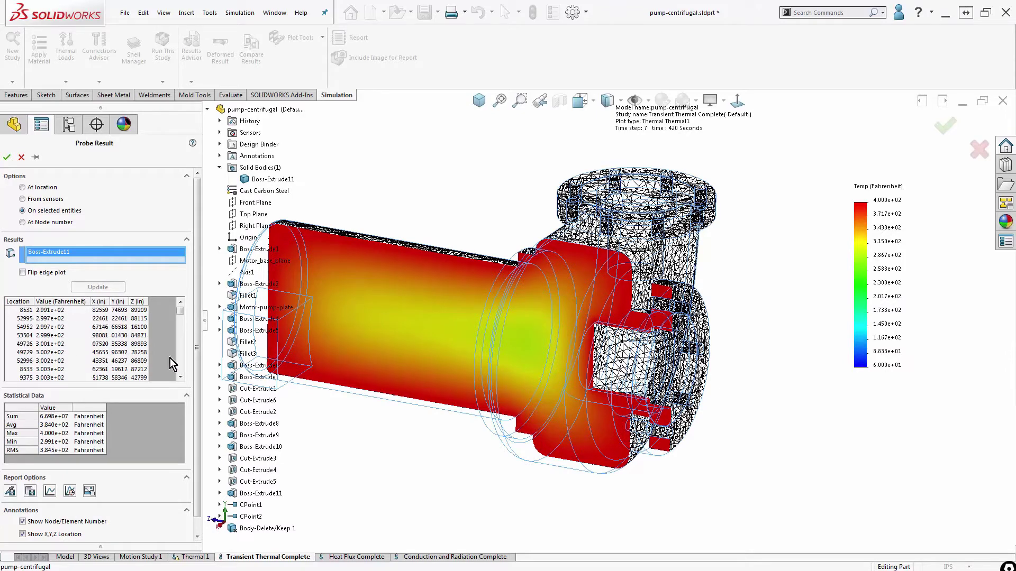
left_click(49, 311)
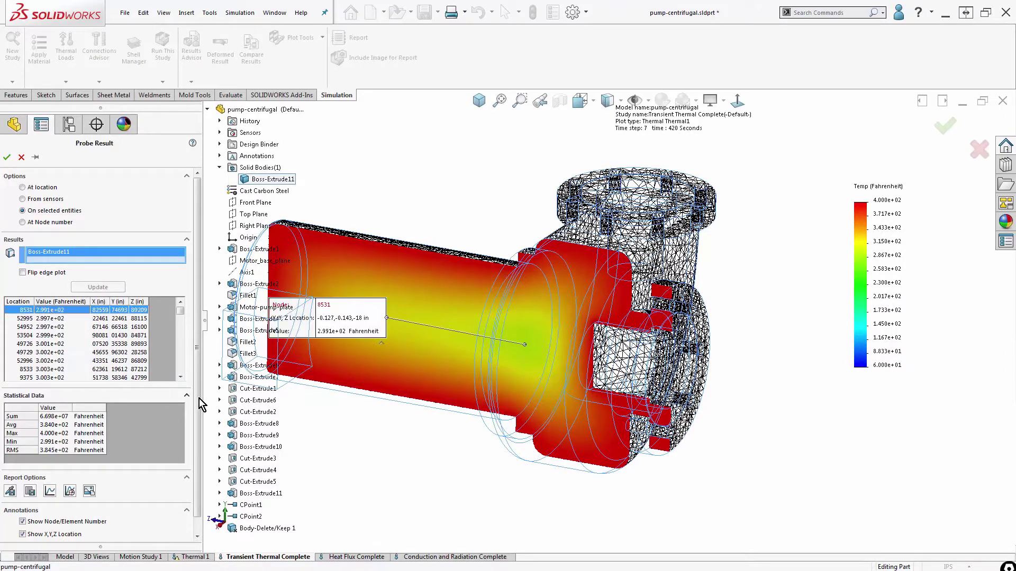
left_click_drag(462, 294, 493, 158)
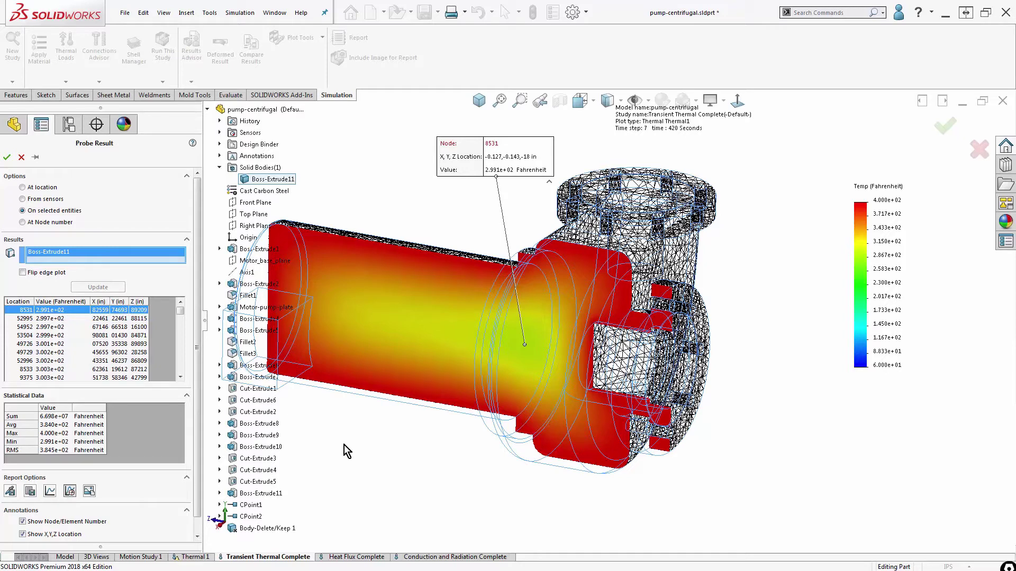
left_click_drag(139, 12, 310, 146)
left_click_drag(417, 385, 810, 547)
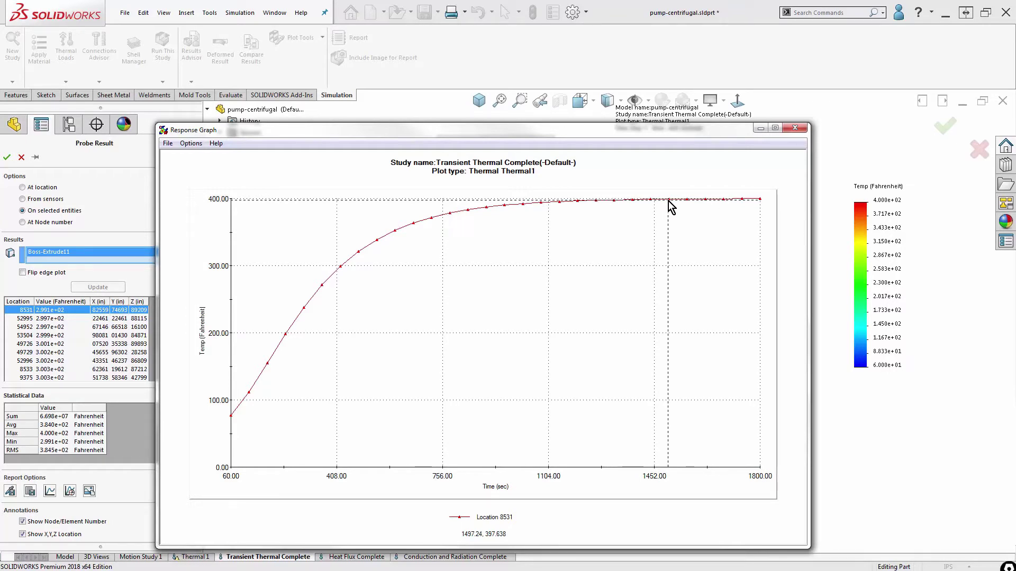
Close the graph and probe, then show the Thermal2 resultant heat flux plot at 1500 seconds.
left_click(795, 128)
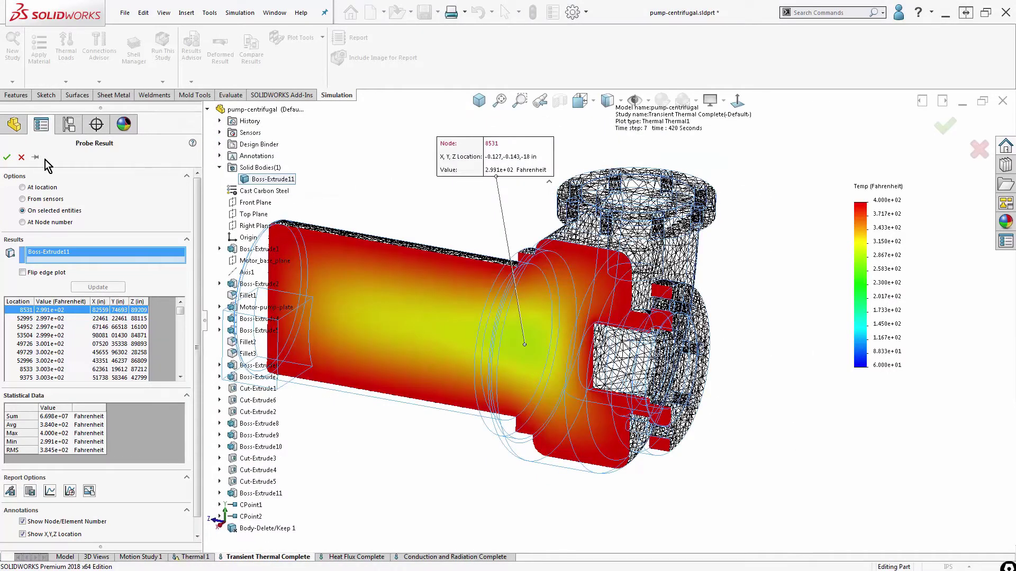
left_click(6, 157)
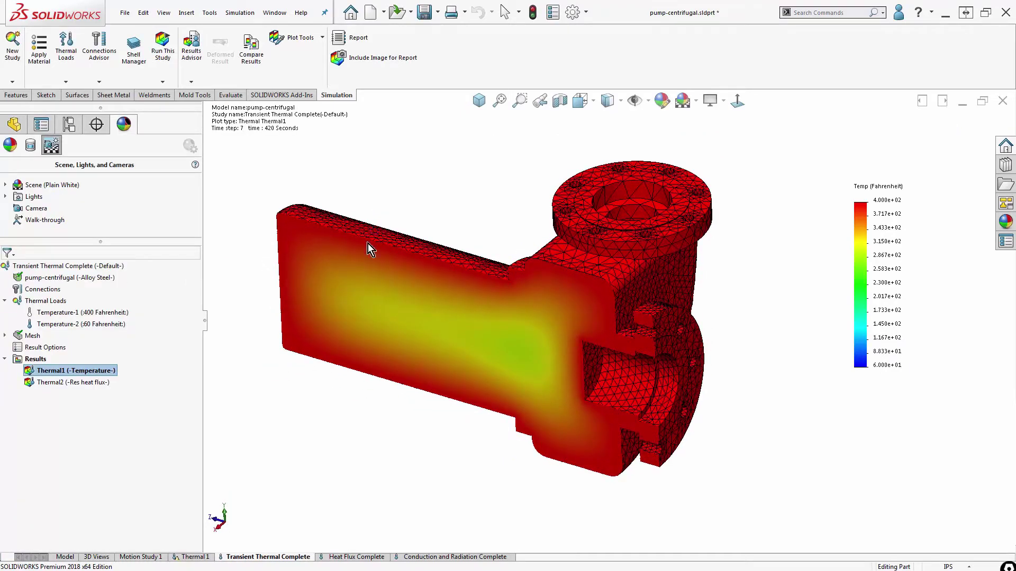
double_click(72, 383)
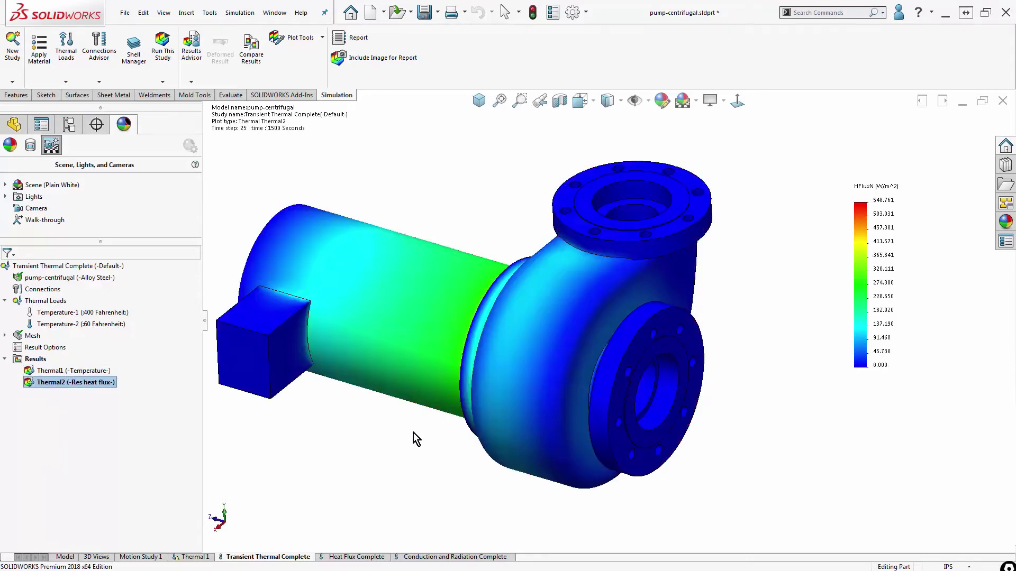
middle_click_drag(416, 439, 597, 437)
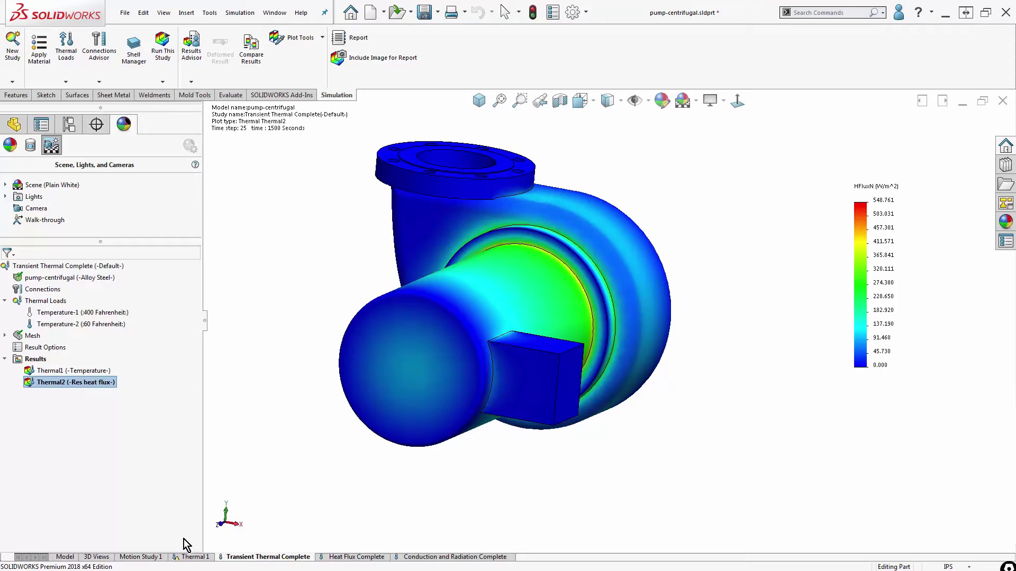
On the Thermal 1 study tab, choose Heat Flux from the Thermal Loads menu.
left_click(188, 557)
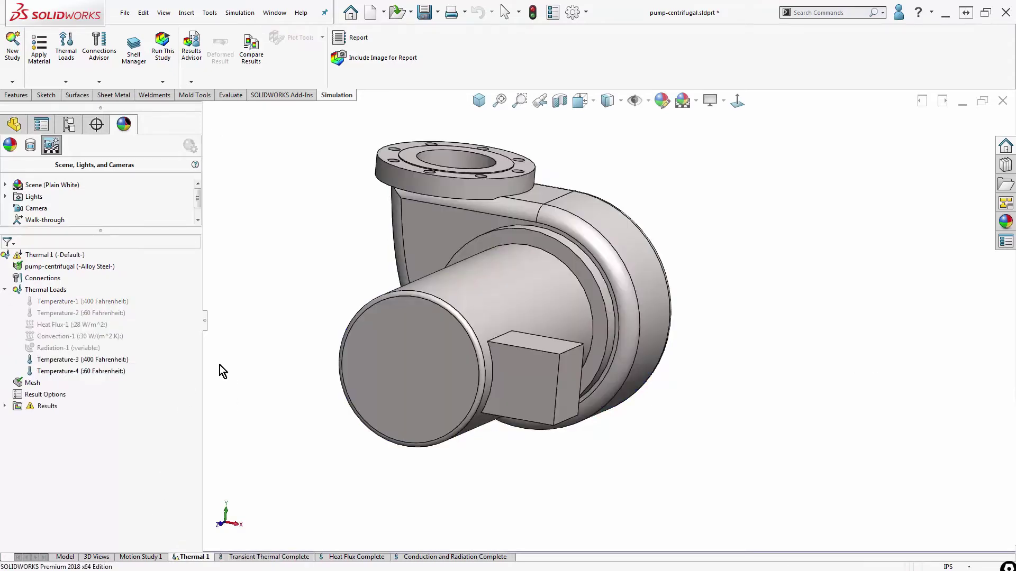
right_click(44, 294)
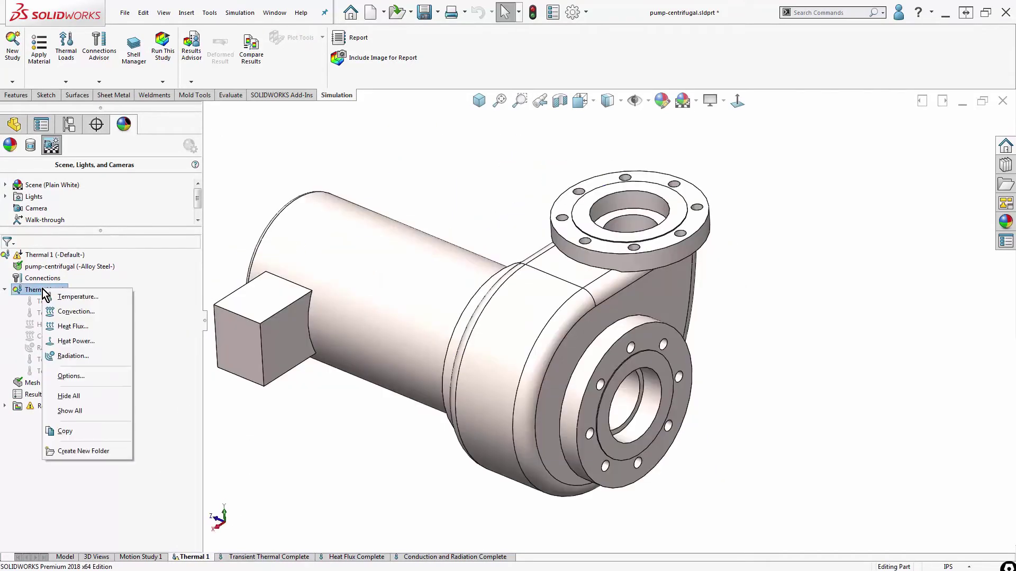
left_click(107, 329)
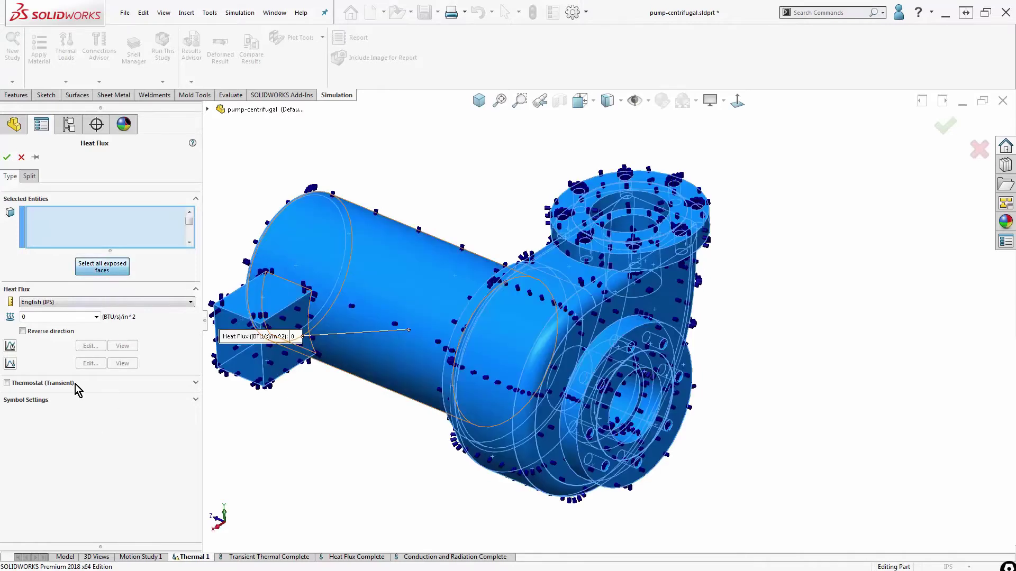
Apply a 28 W/m^2 heat flux in SI units to all exposed pump faces.
double_click(66, 318)
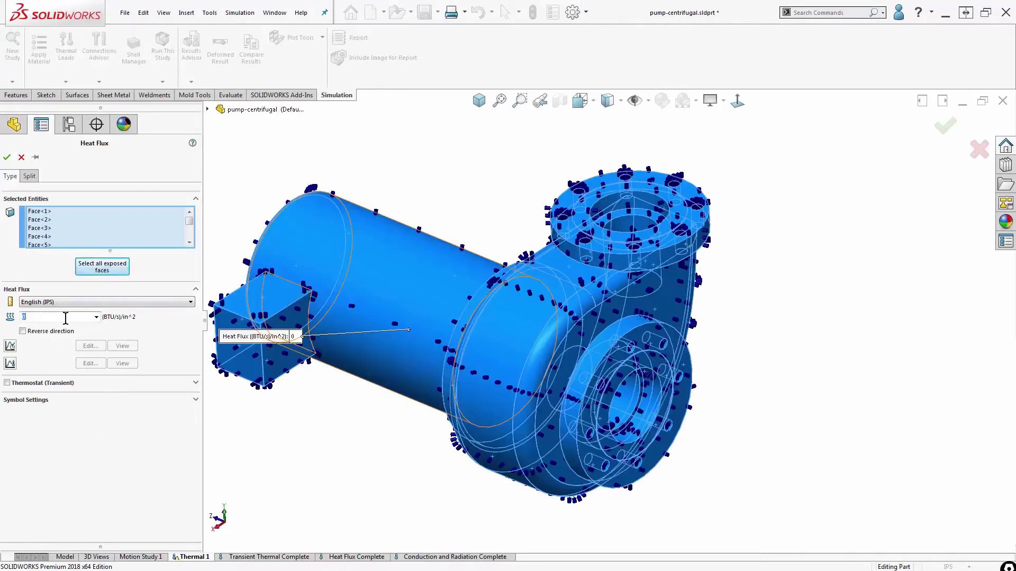
left_click(125, 302)
left_click(125, 317)
double_click(75, 317)
type("8")
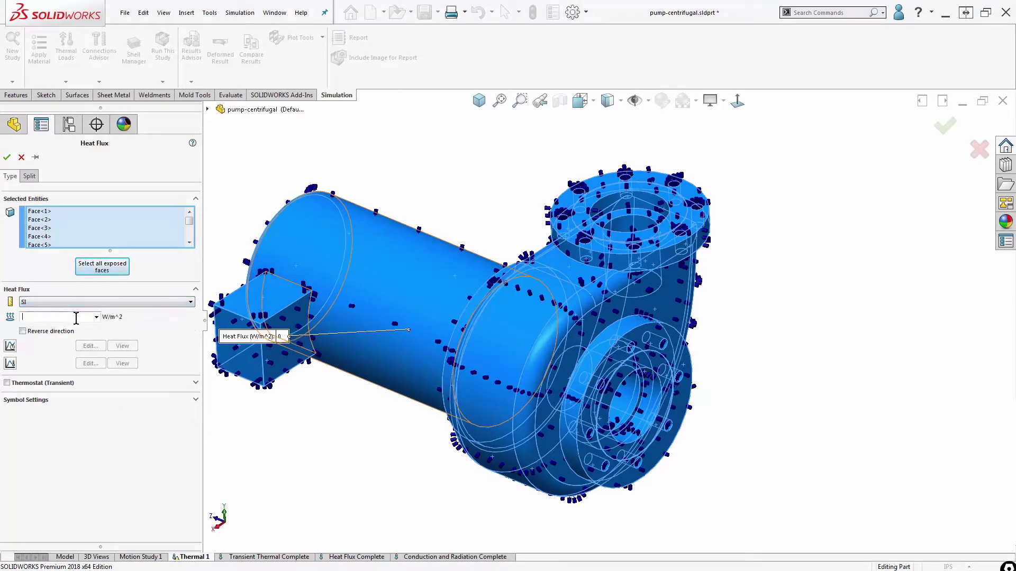
left_click(6, 157)
Add a 30 W/(m^2.K) convection load in SI units on all exposed faces.
right_click(59, 292)
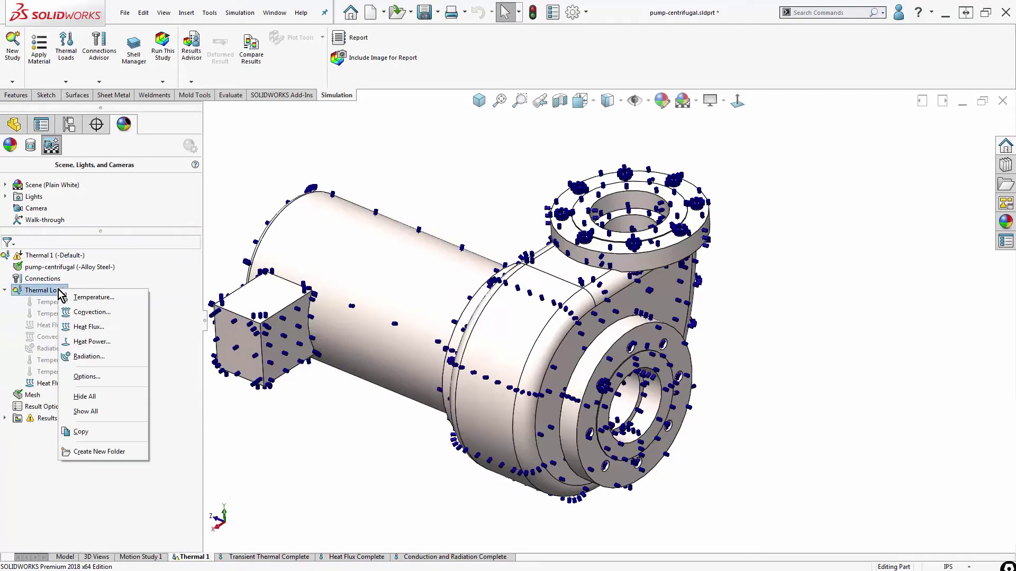
left_click(91, 313)
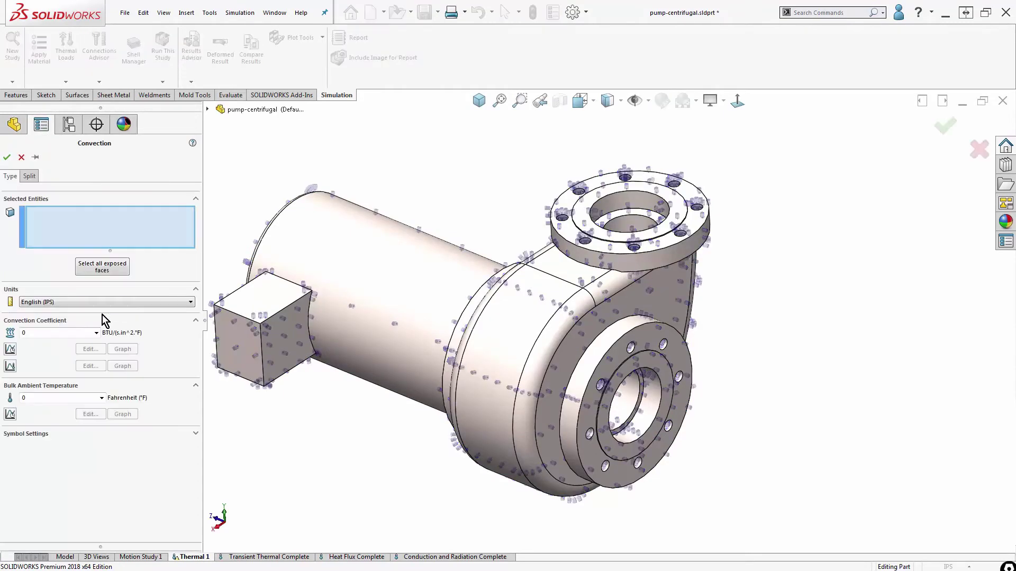
left_click(102, 268)
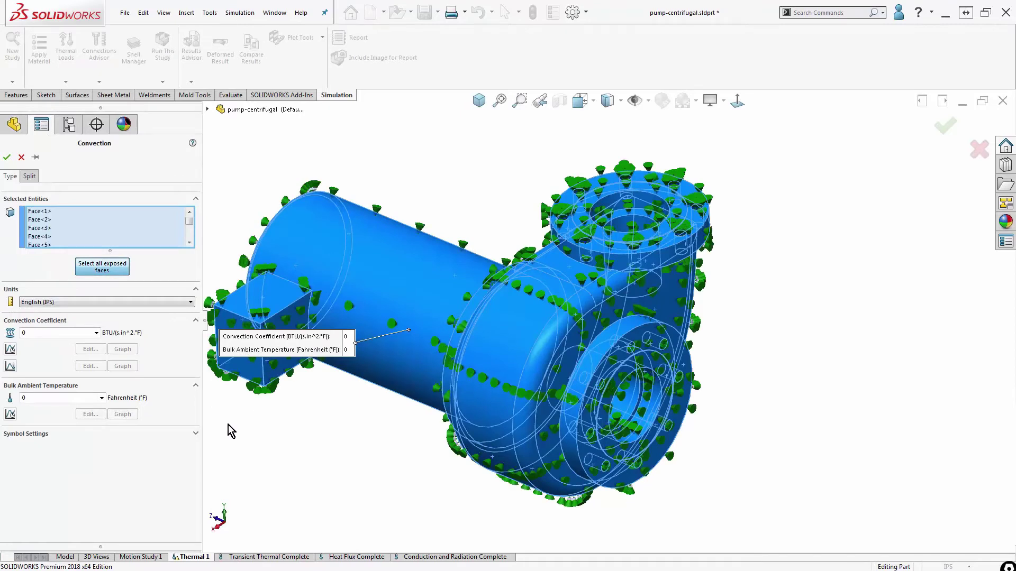
left_click(85, 302)
left_click(78, 311)
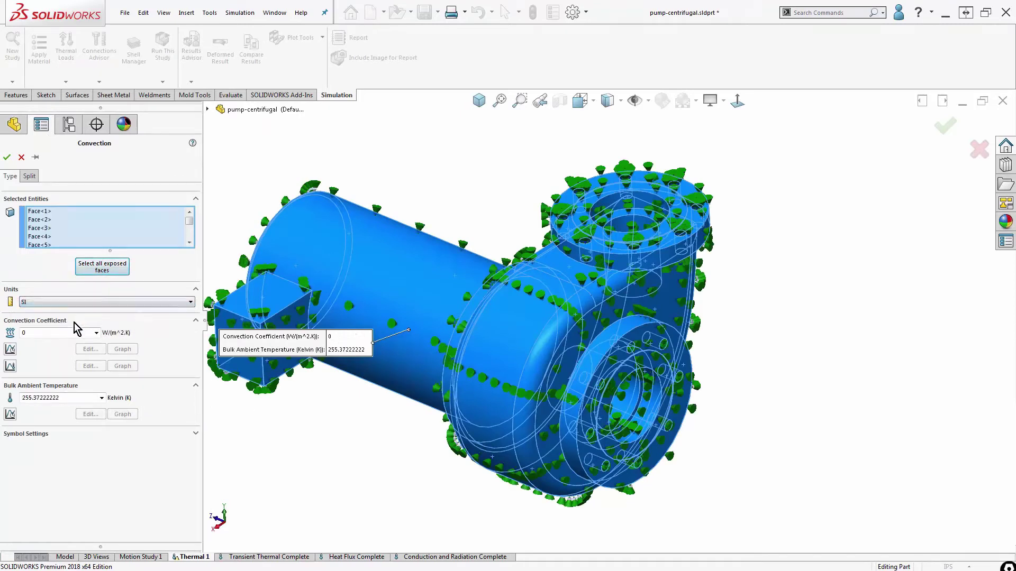
left_click(65, 336)
type("30")
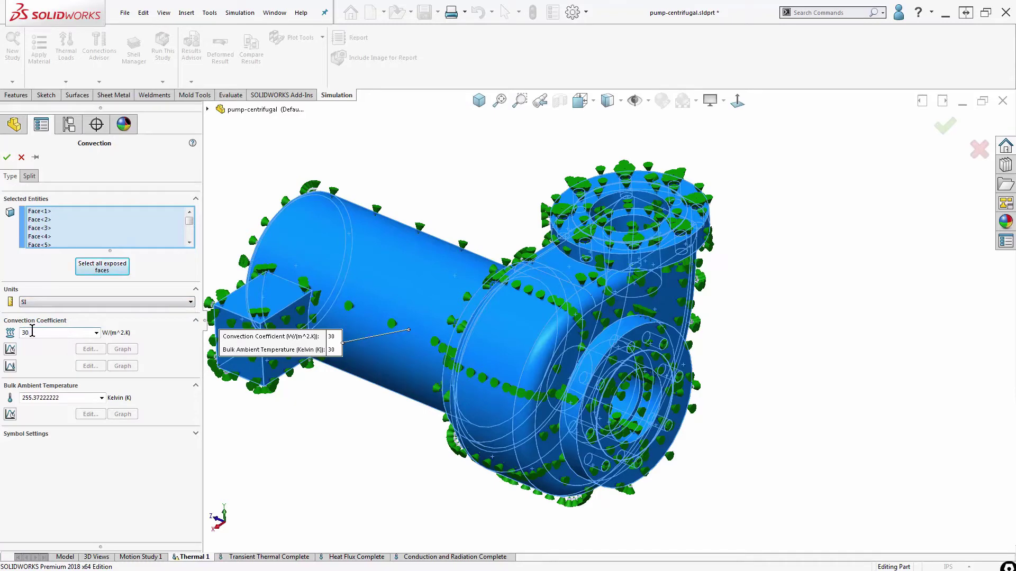
left_click(7, 157)
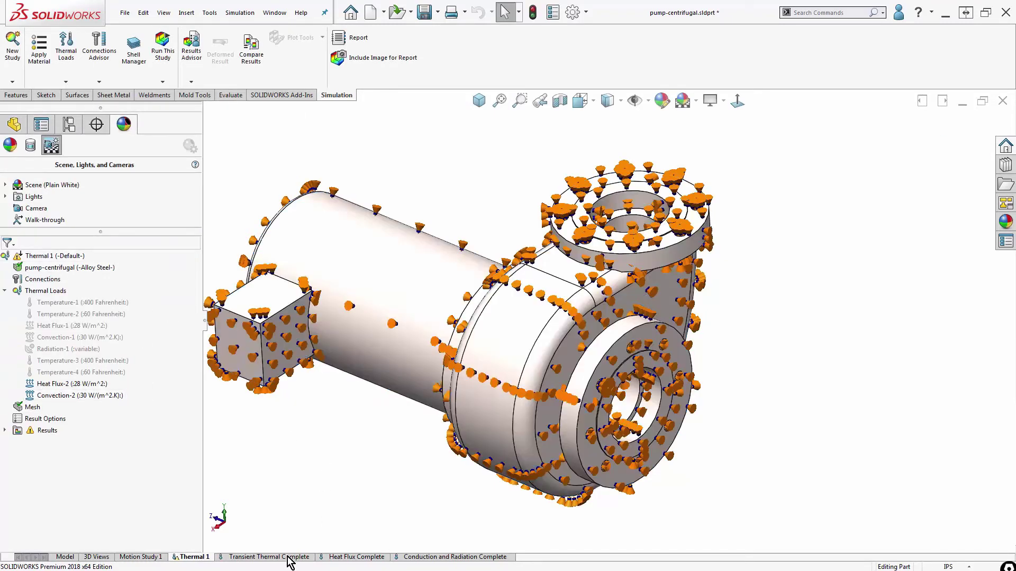
left_click(269, 557)
left_click(355, 557)
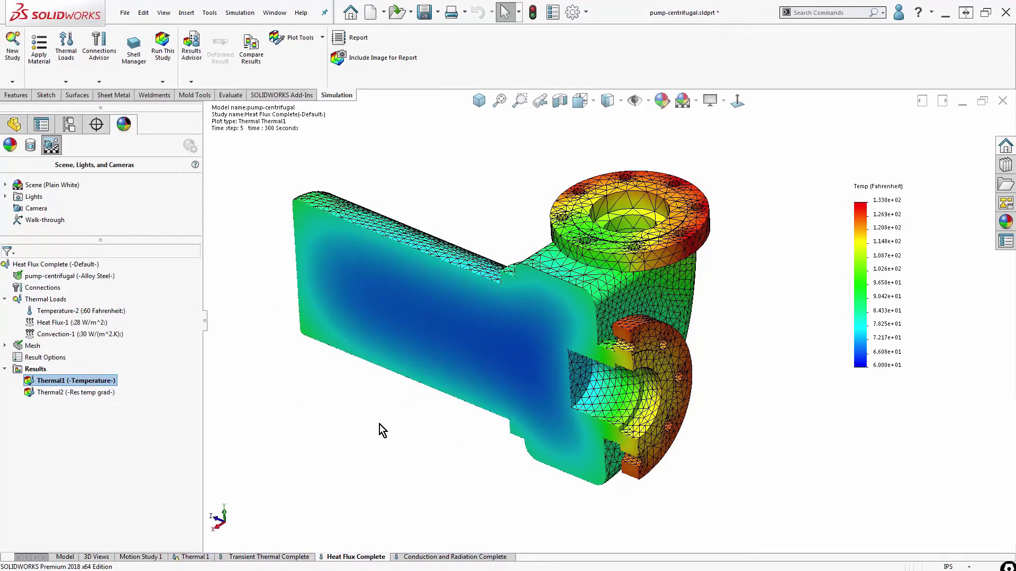
middle_click_drag(379, 419, 435, 398)
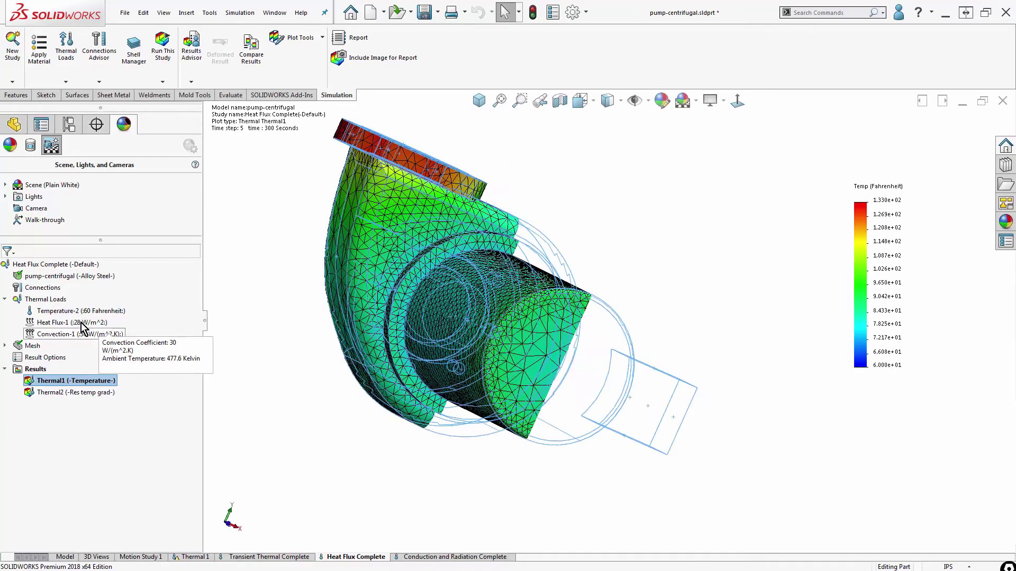
mouse_move(75, 339)
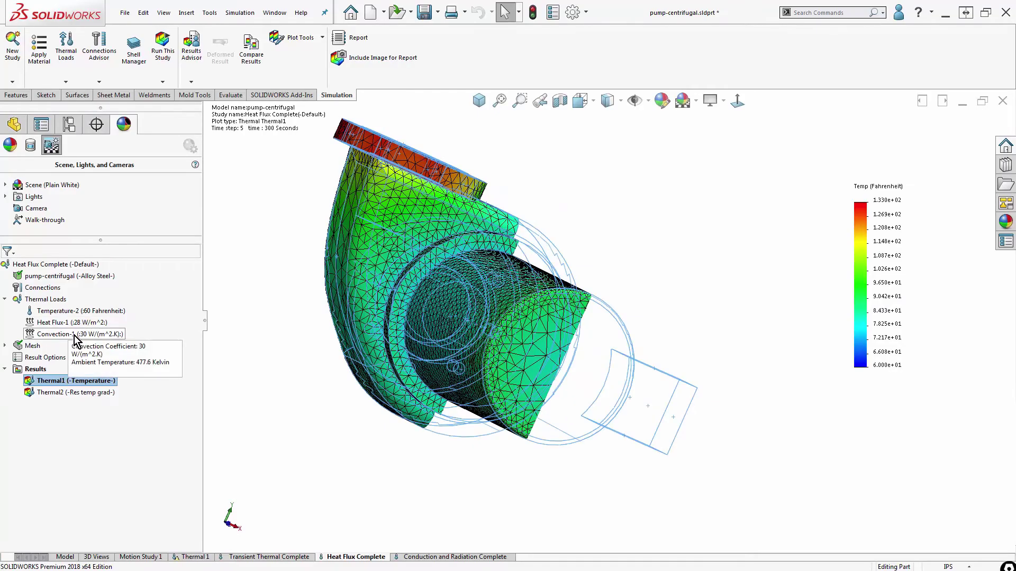
middle_click_drag(465, 318, 365, 348)
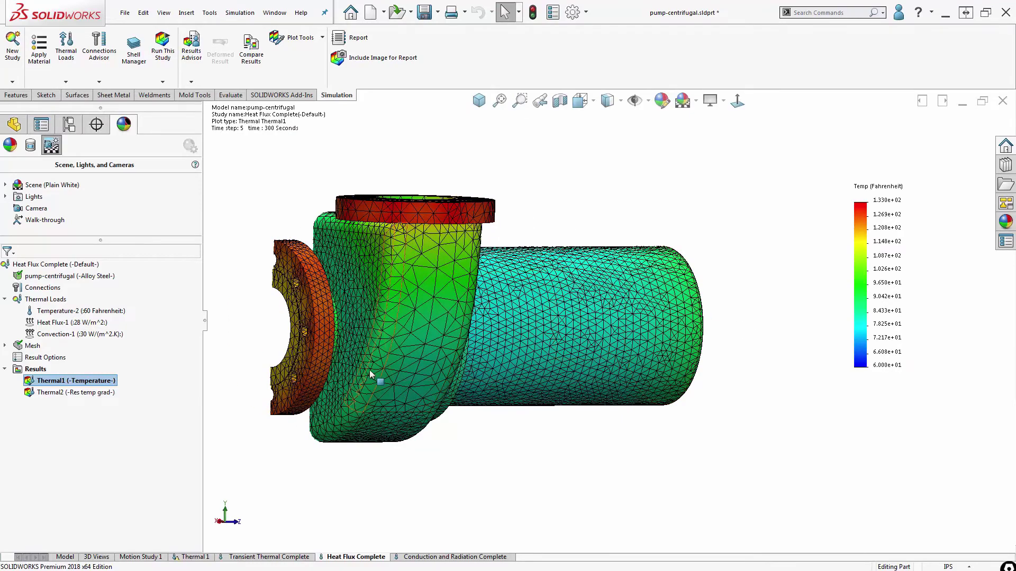
middle_click_drag(368, 374, 638, 462)
middle_click_drag(644, 390, 516, 402)
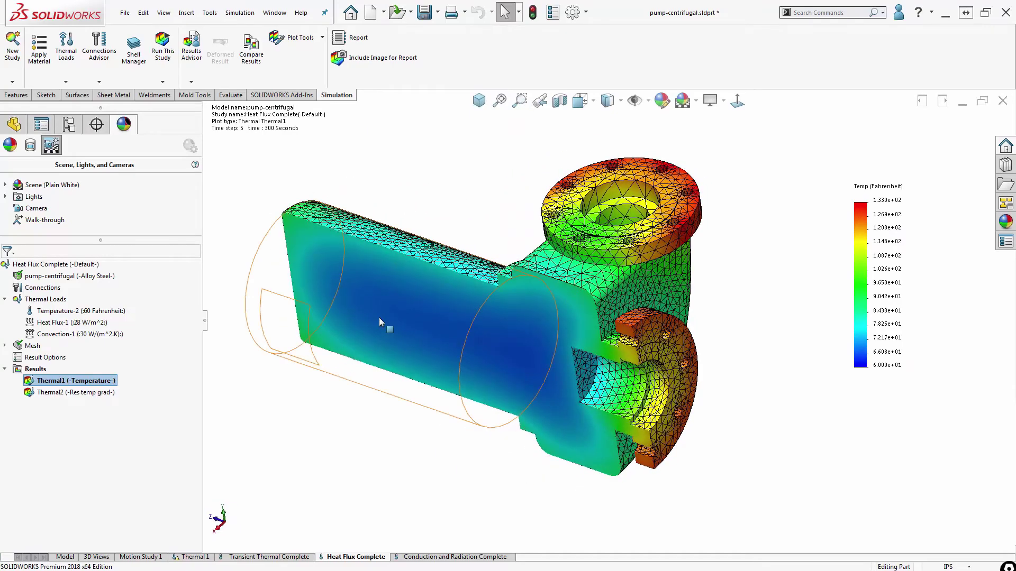
Display the Thermal2 resultant temperature gradient plot and orbit around the pump to its 66.805 maximum.
double_click(71, 393)
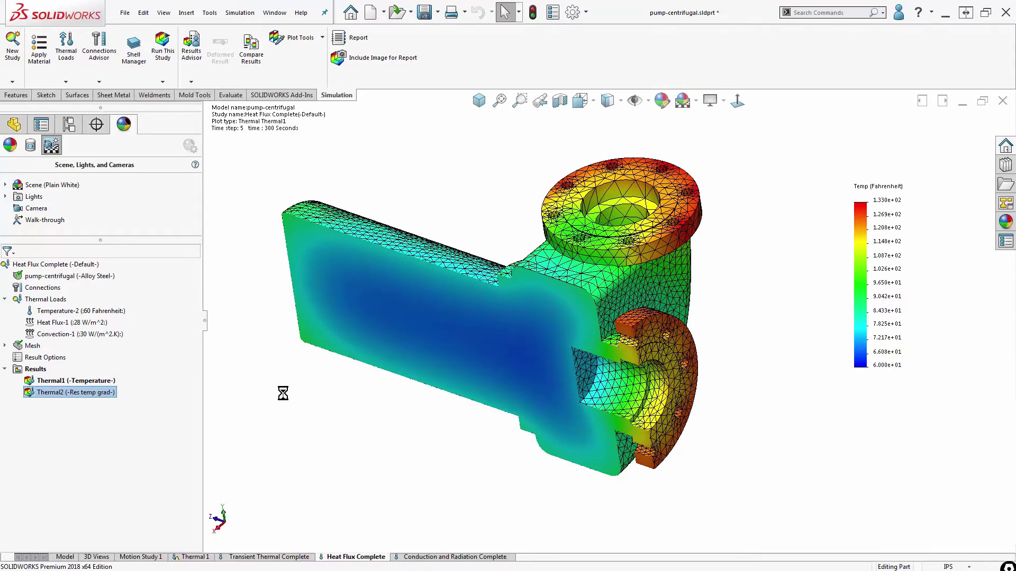
middle_click_drag(386, 457, 459, 364)
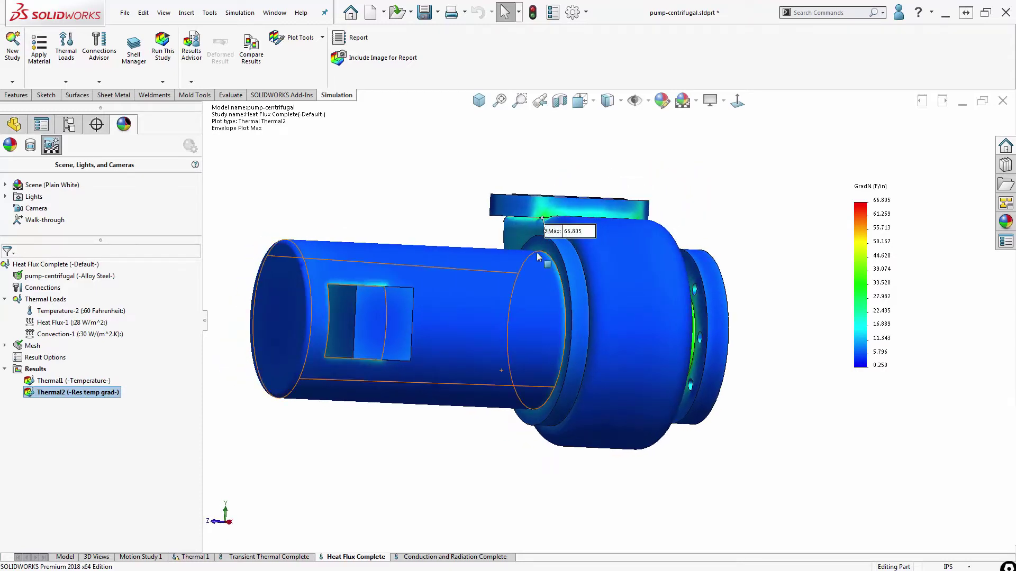
middle_click_drag(662, 303, 658, 356)
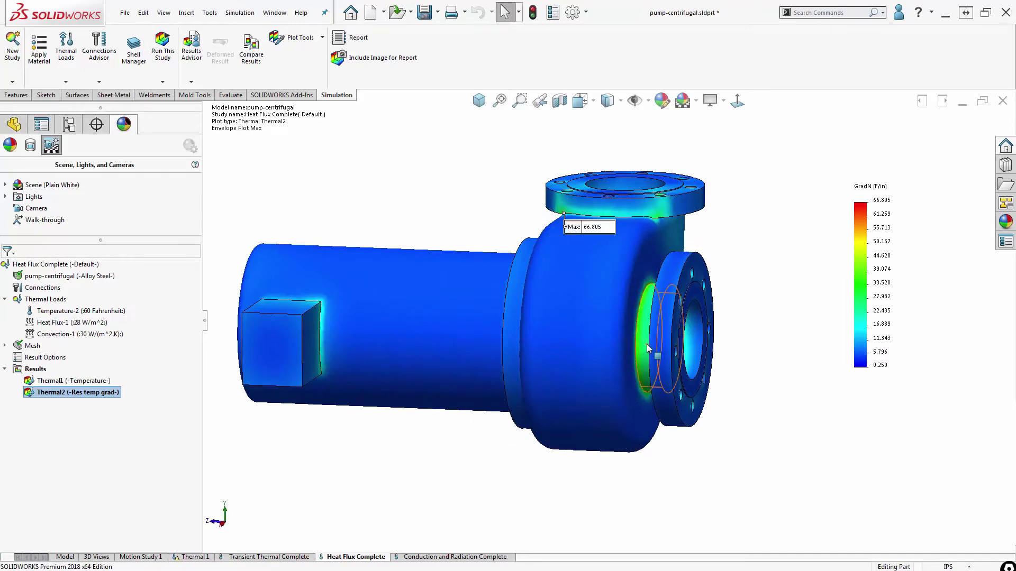
scroll(564, 214, "down", 8)
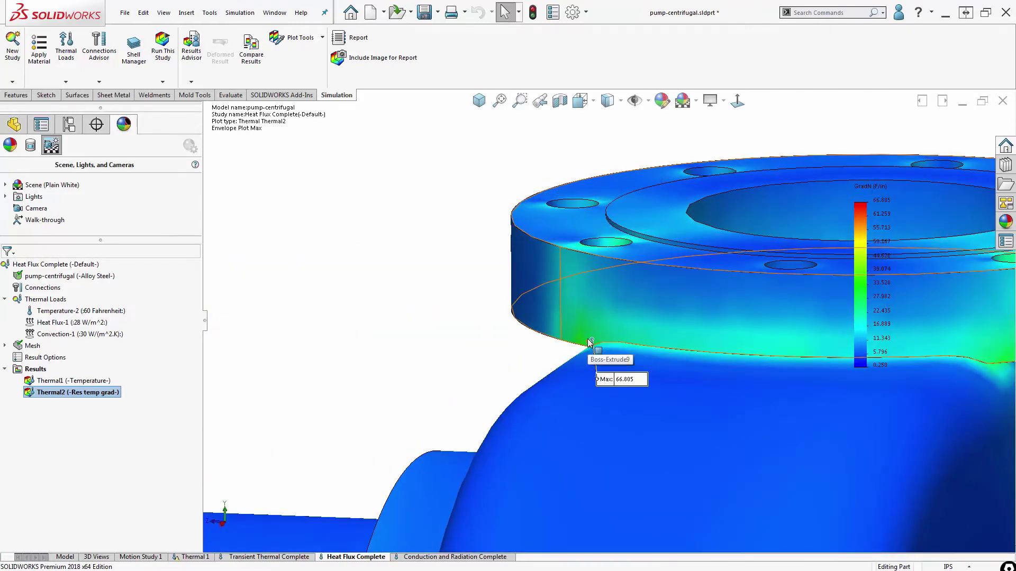
scroll(591, 343, "up", 8)
middle_click_drag(564, 494, 611, 424)
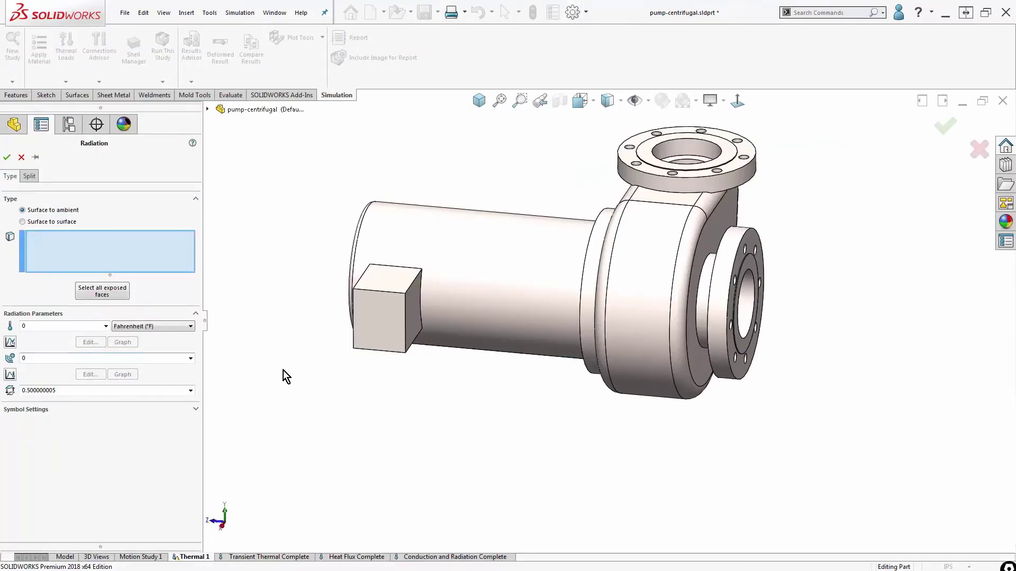
Apply radiation to all exposed faces with an ambient temperature of 400 °F.
scroll(550, 364, "up", 5)
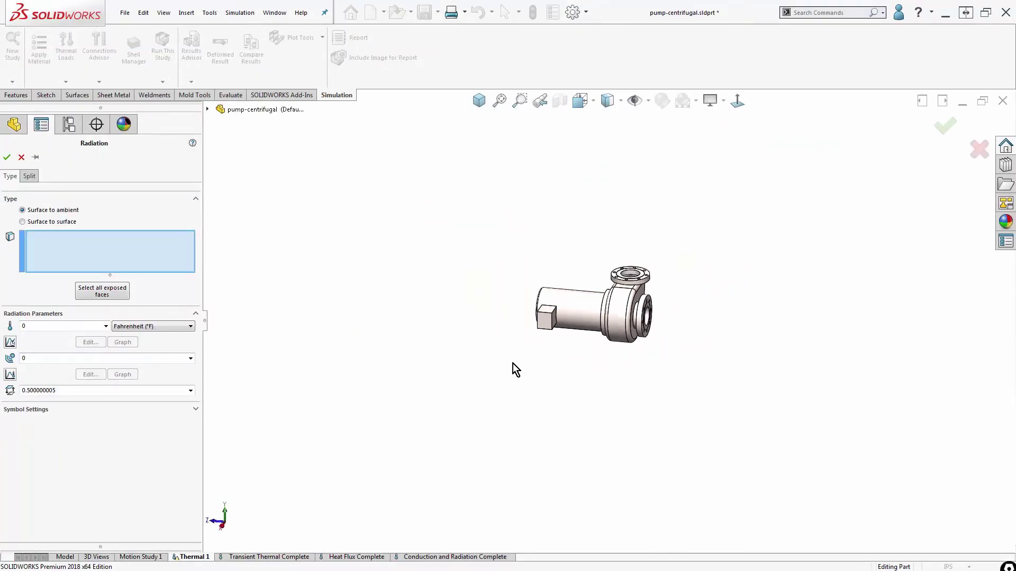
middle_click_drag(494, 365, 515, 366)
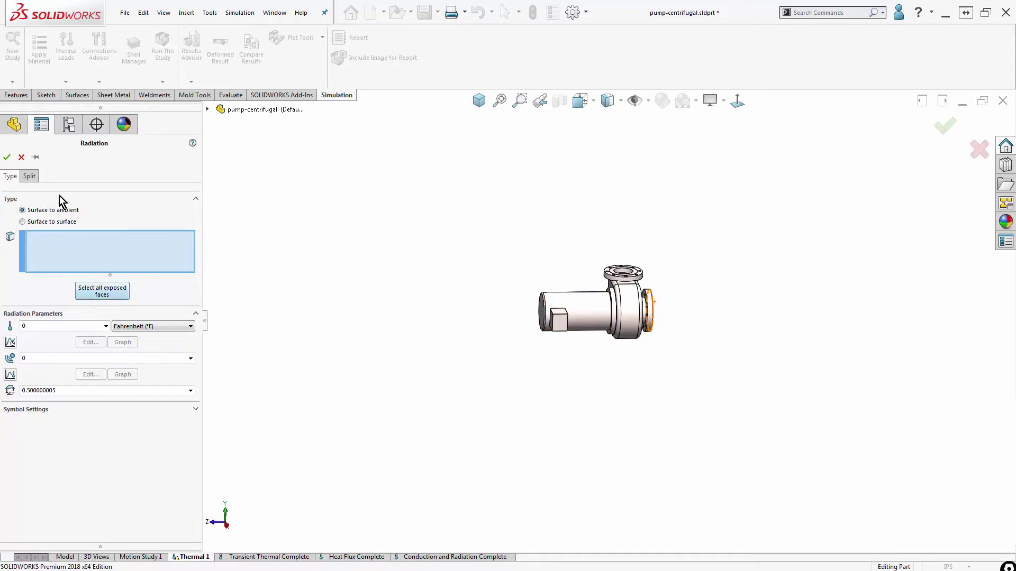
left_click(98, 292)
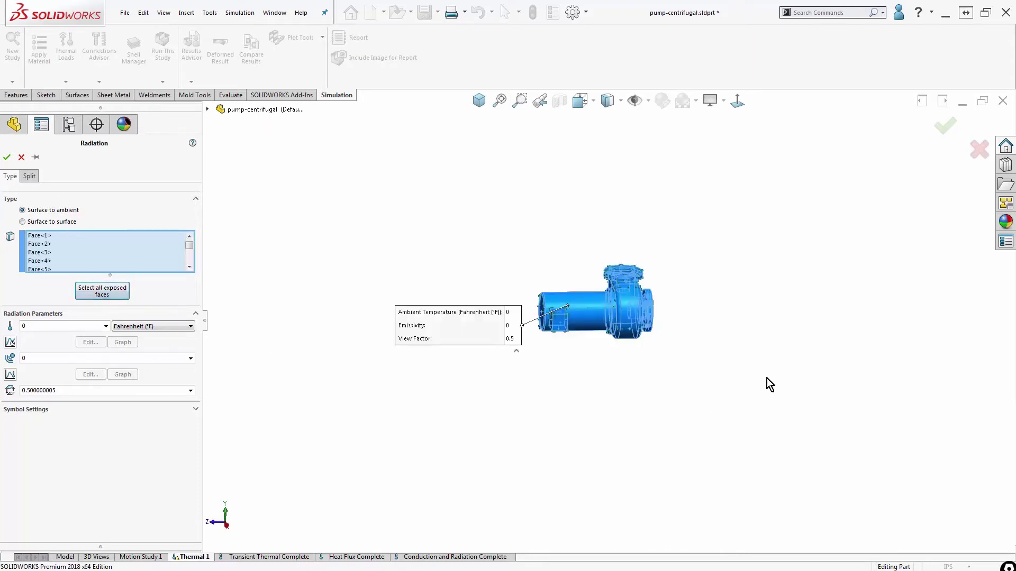
double_click(32, 326)
type("400")
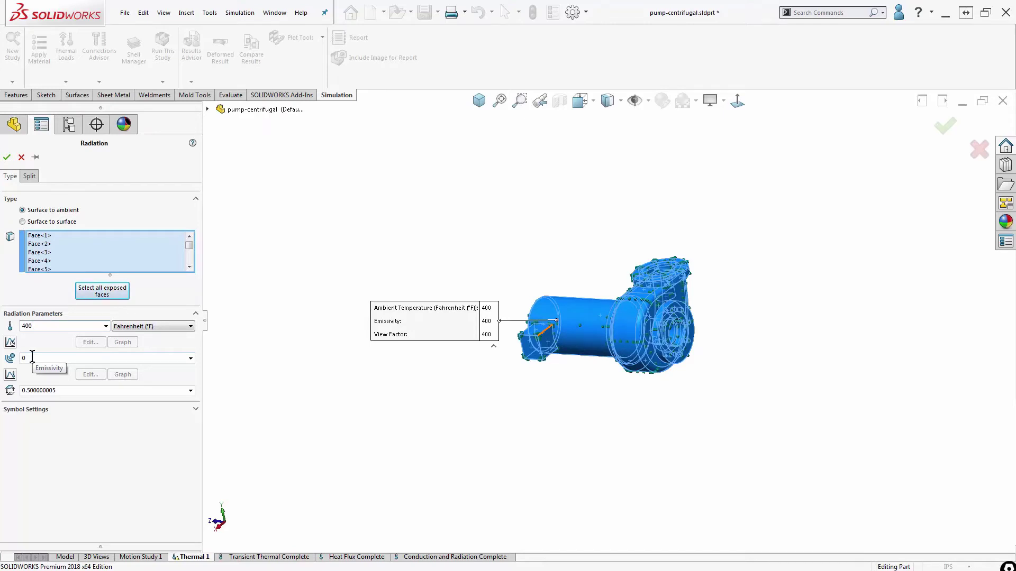
Set emissivity to 1 and make it follow an editable temperature curve.
double_click(32, 357)
type("0.2")
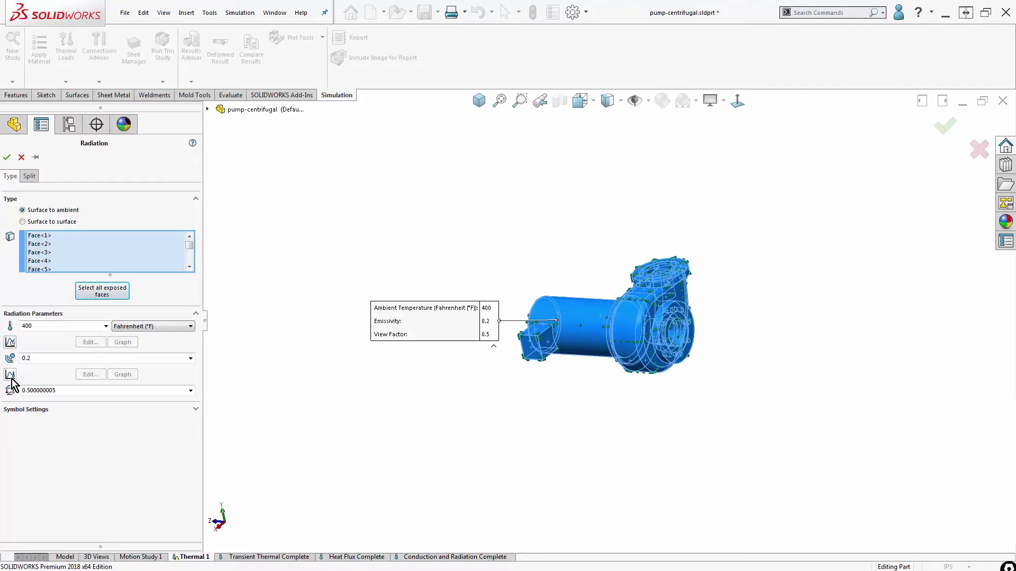
left_click(34, 359)
type("1")
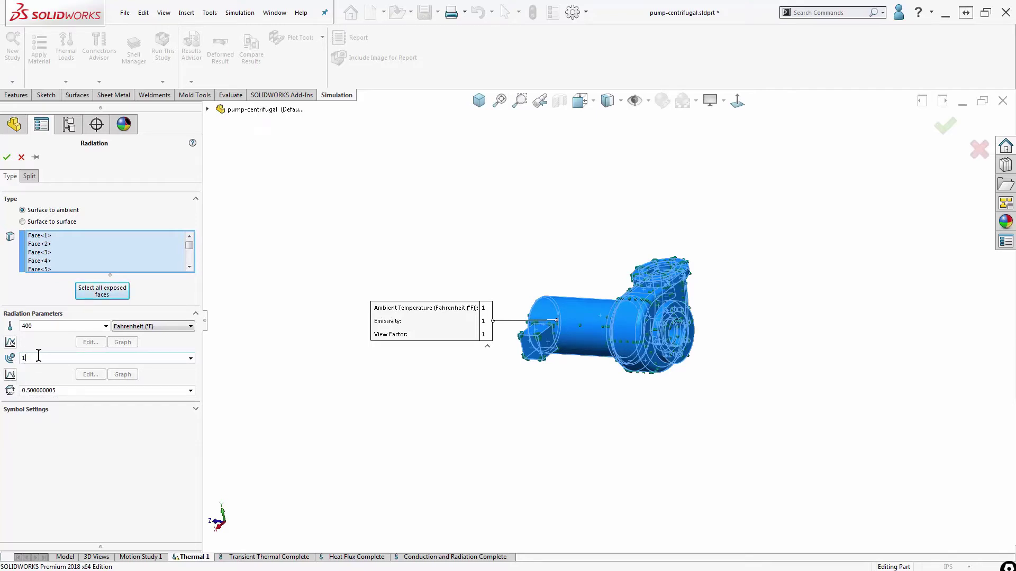
left_click(12, 375)
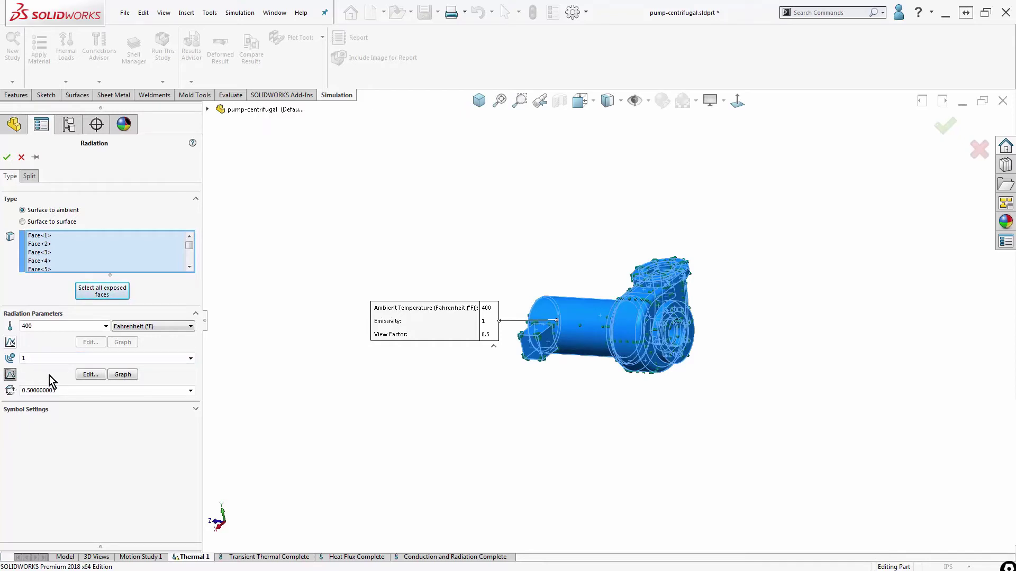
left_click(85, 375)
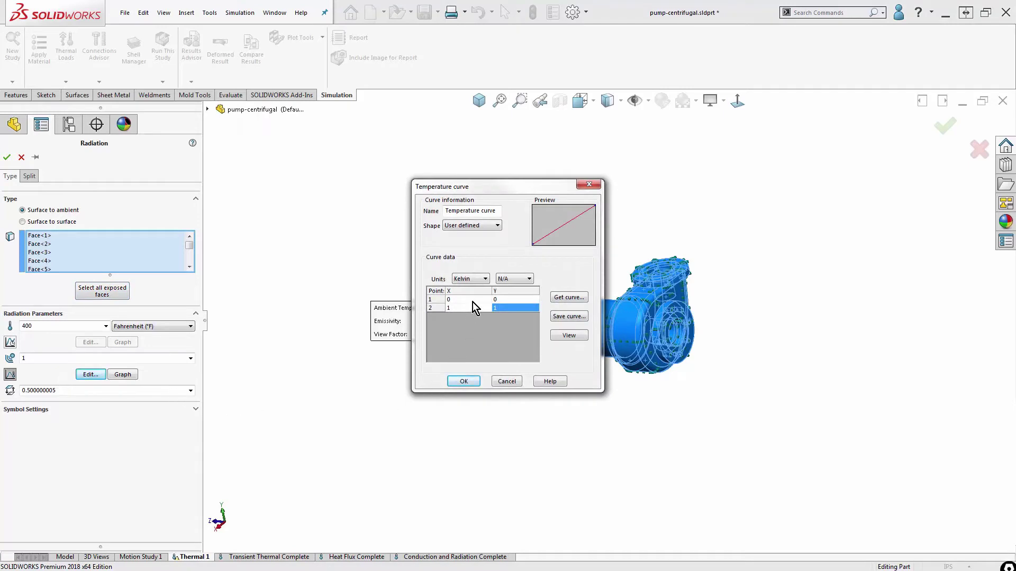
left_click(476, 279)
Define the emissivity curve in Kelvin: (0,0.17), (400,0.17), (600,0.23), (800,0.30).
left_click(474, 300)
left_click(481, 279)
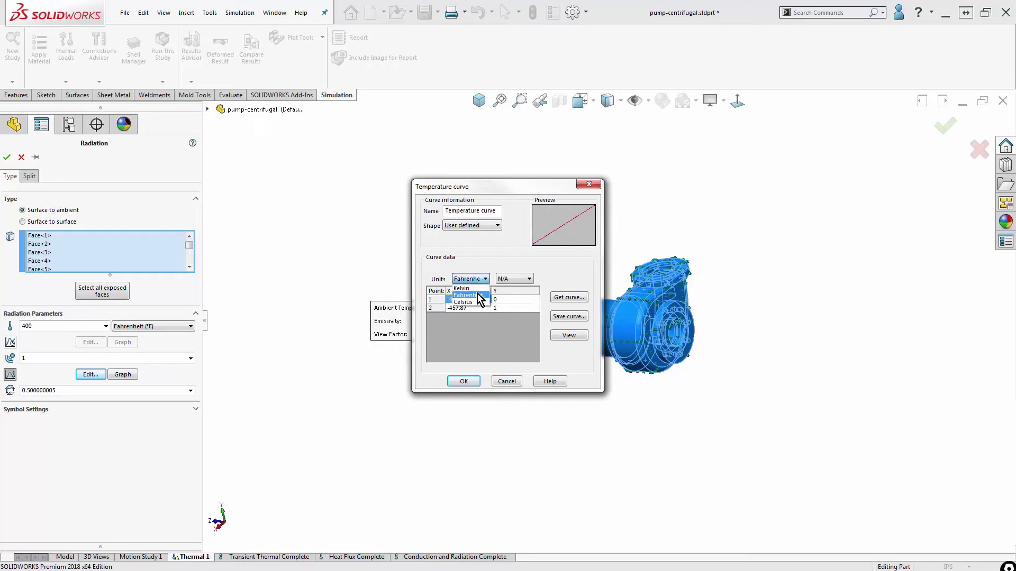
left_click(478, 288)
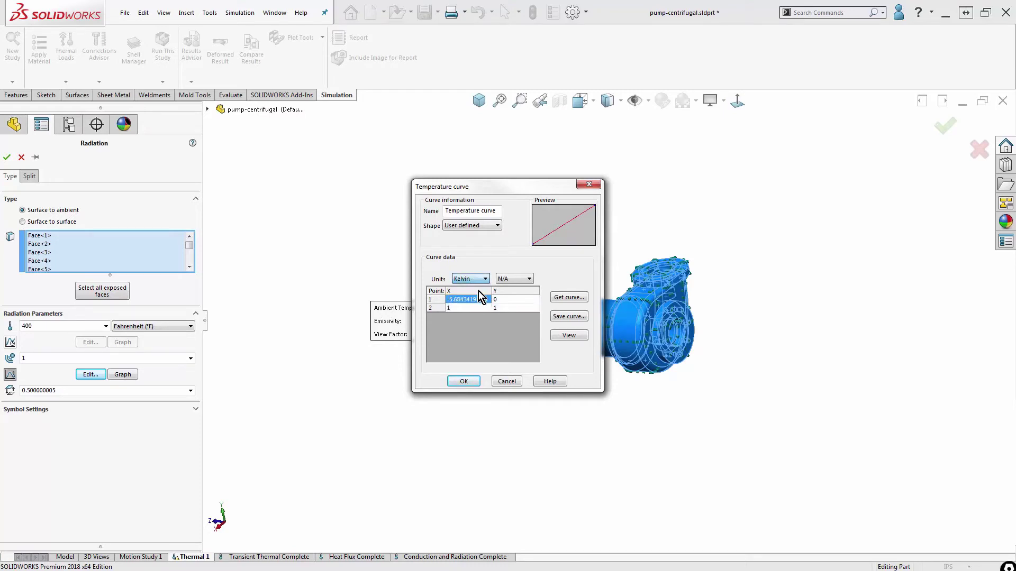
type("0")
left_click(474, 308)
type("400")
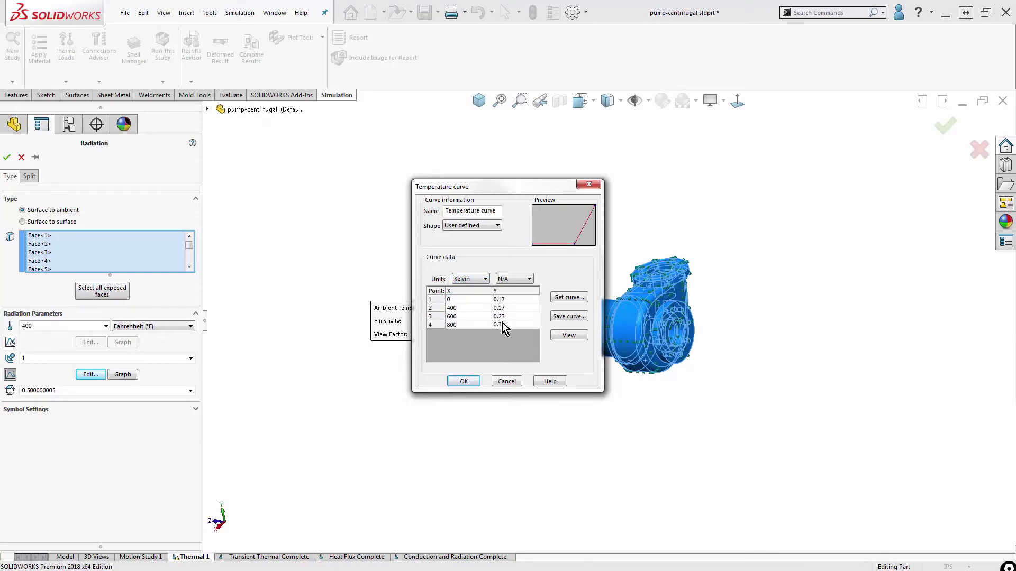
key("Return")
left_click(462, 383)
Preview the emissivity curve as a graph, then set the view factor to 1.
left_click(127, 376)
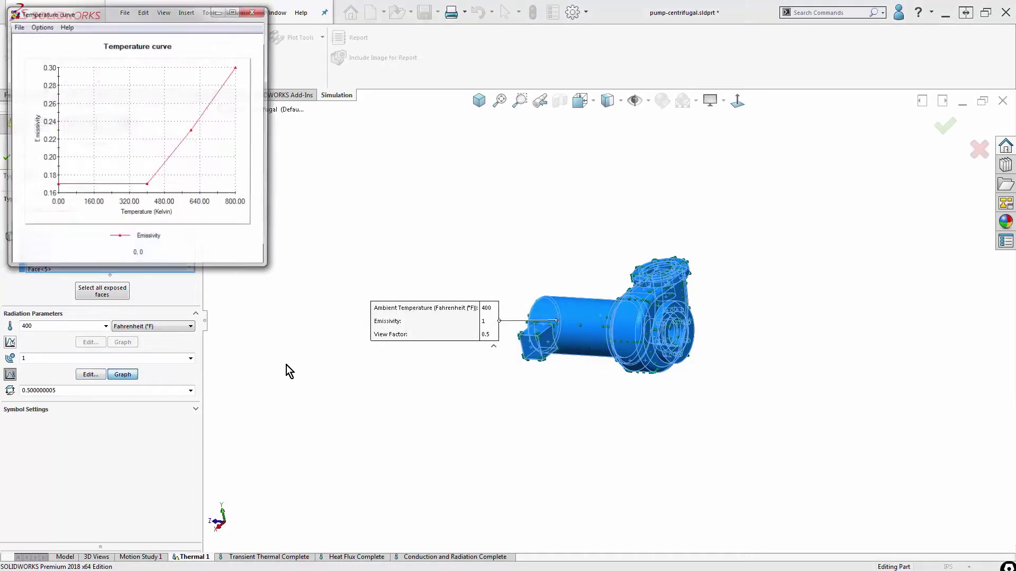
left_click_drag(269, 269, 669, 420)
key("alt+F4")
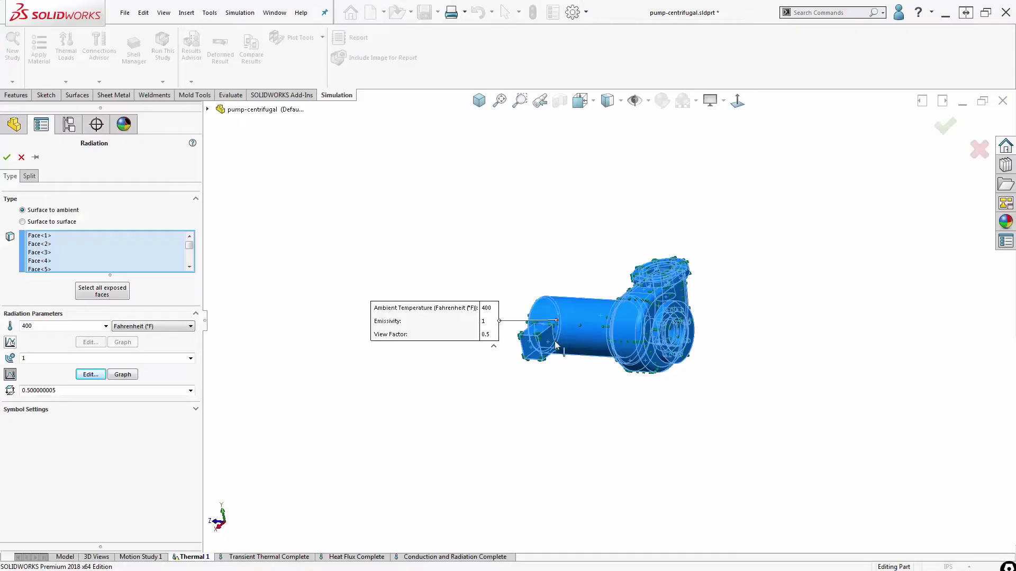
double_click(68, 392)
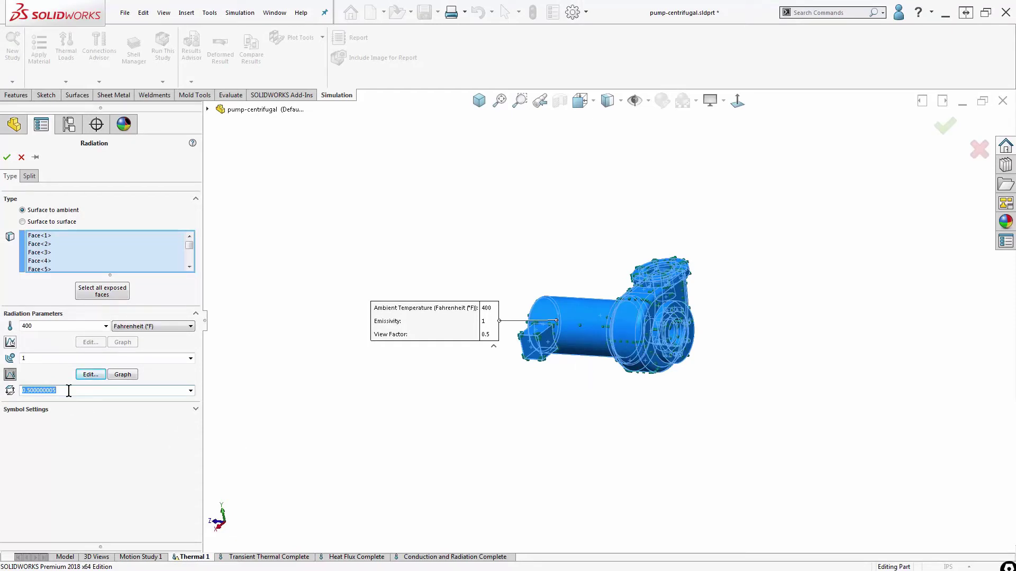
type("1")
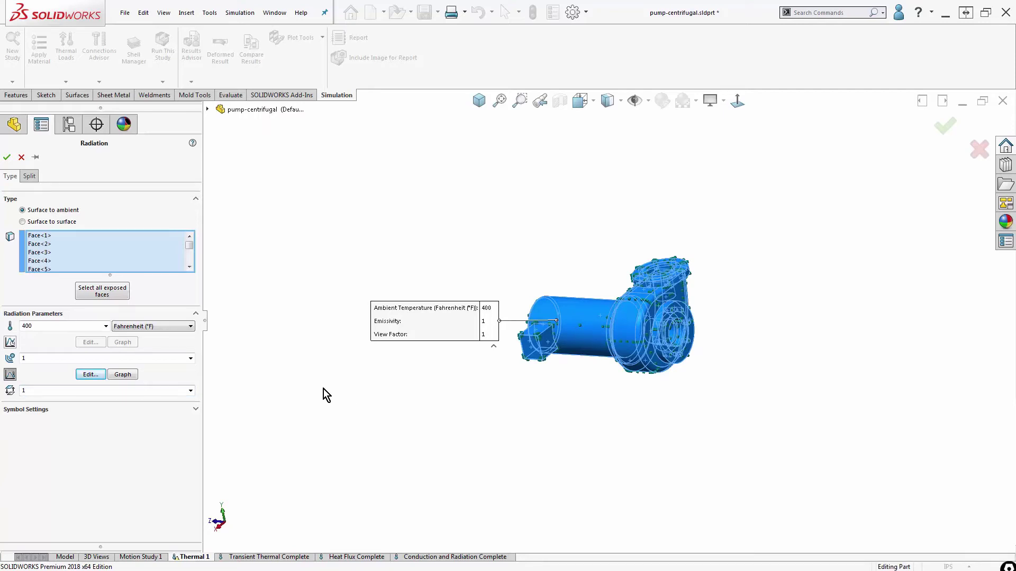
Confirm the radiation load, then review the Conduction and Radiation Complete study's solver statistics.
left_click(7, 158)
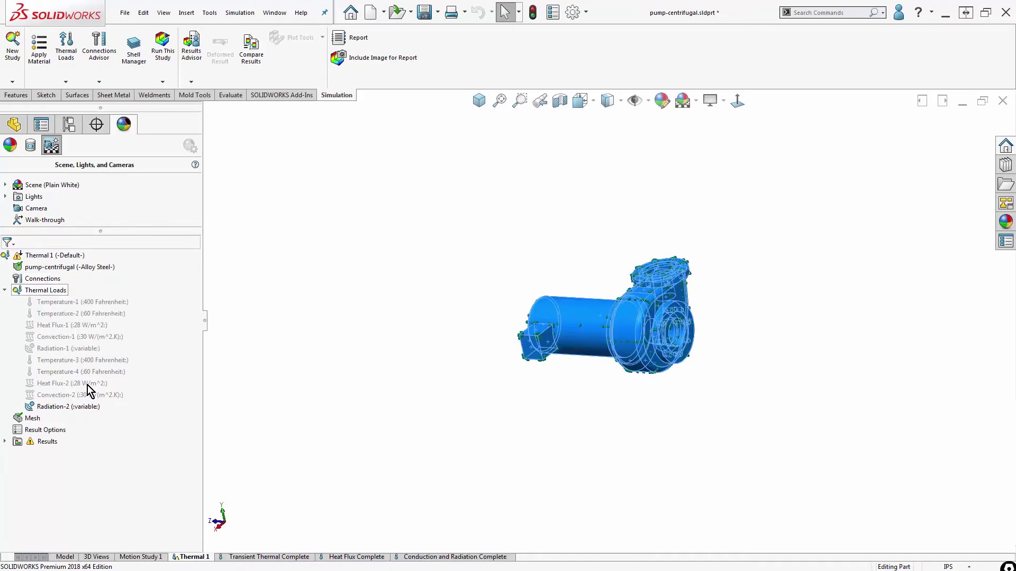
left_click(430, 557)
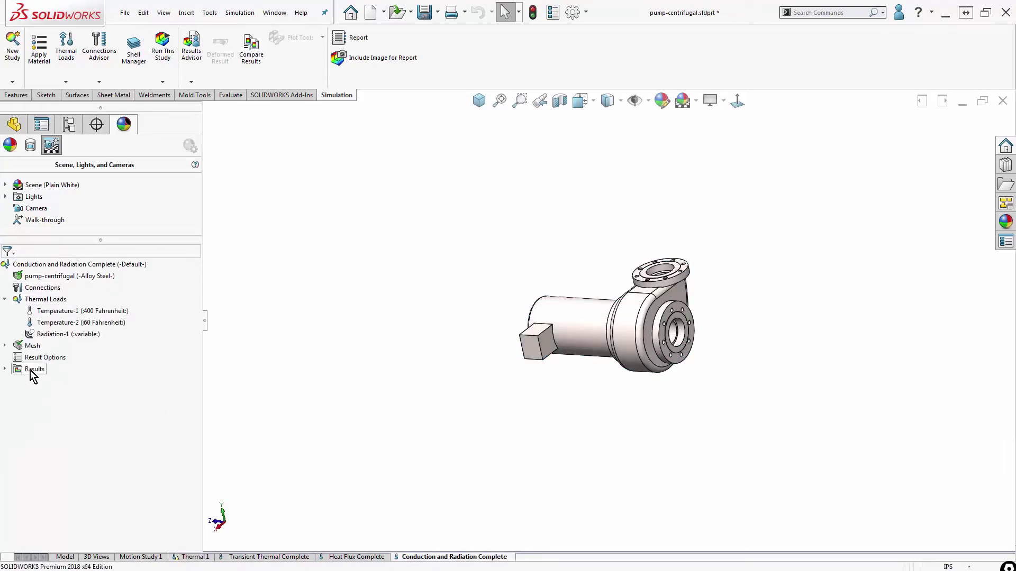
right_click(32, 370)
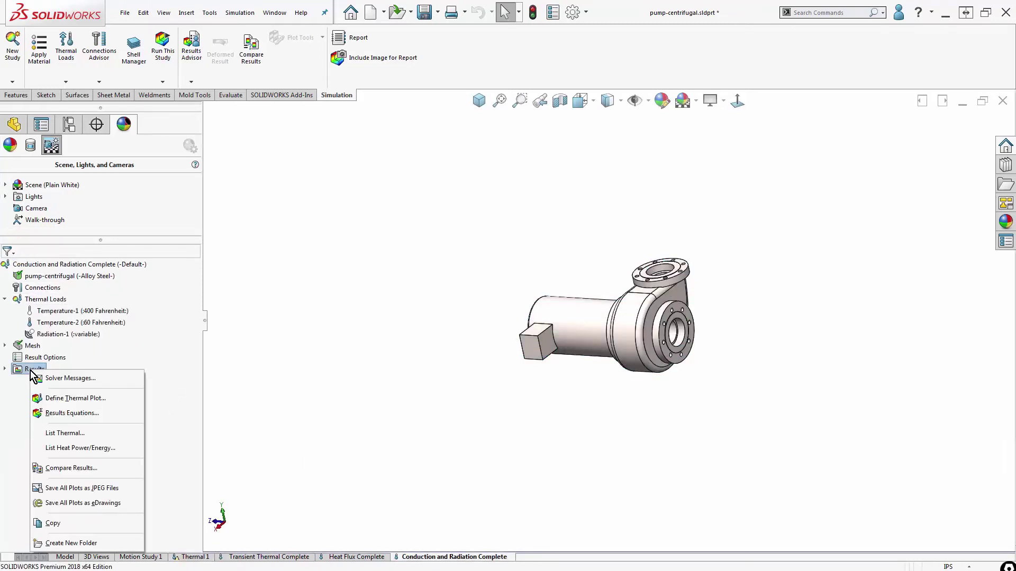
left_click(70, 378)
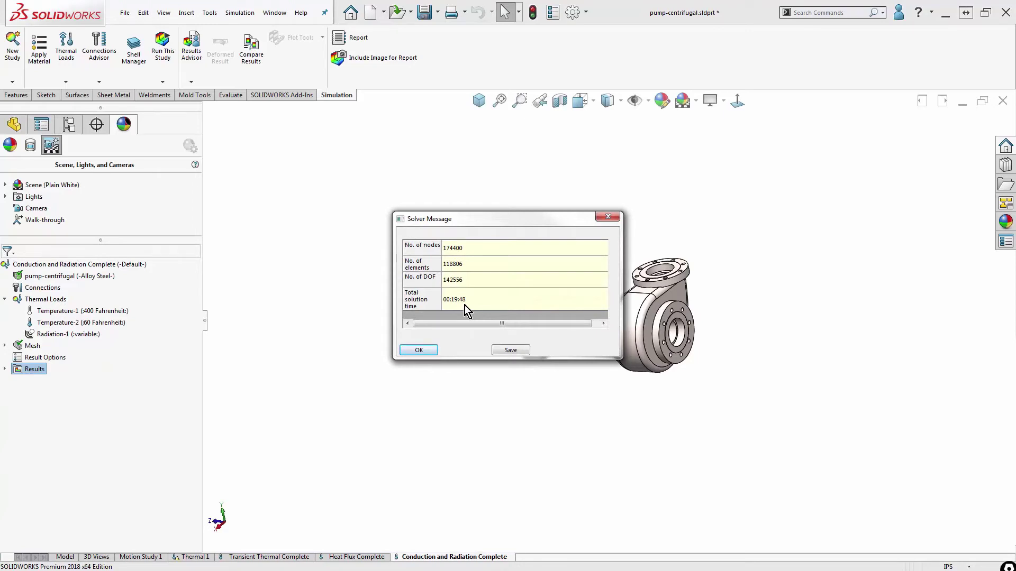
left_click(605, 216)
middle_click_drag(367, 295, 410, 330)
scroll(640, 320, "up", 2)
scroll(582, 322, "down", 5)
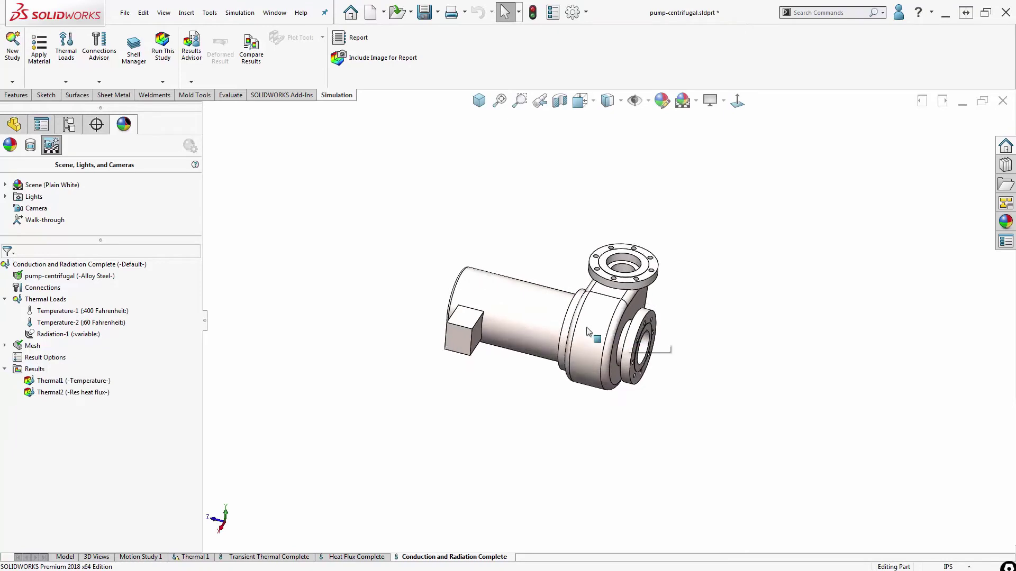
Show the Thermal1 temperature plot of the Conduction and Radiation Complete study.
double_click(75, 381)
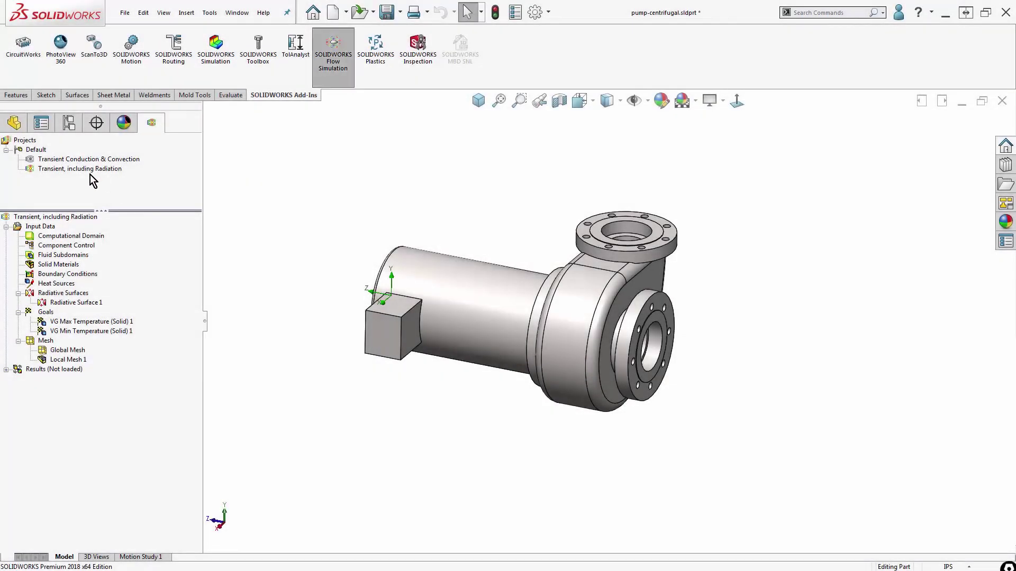
double_click(67, 160)
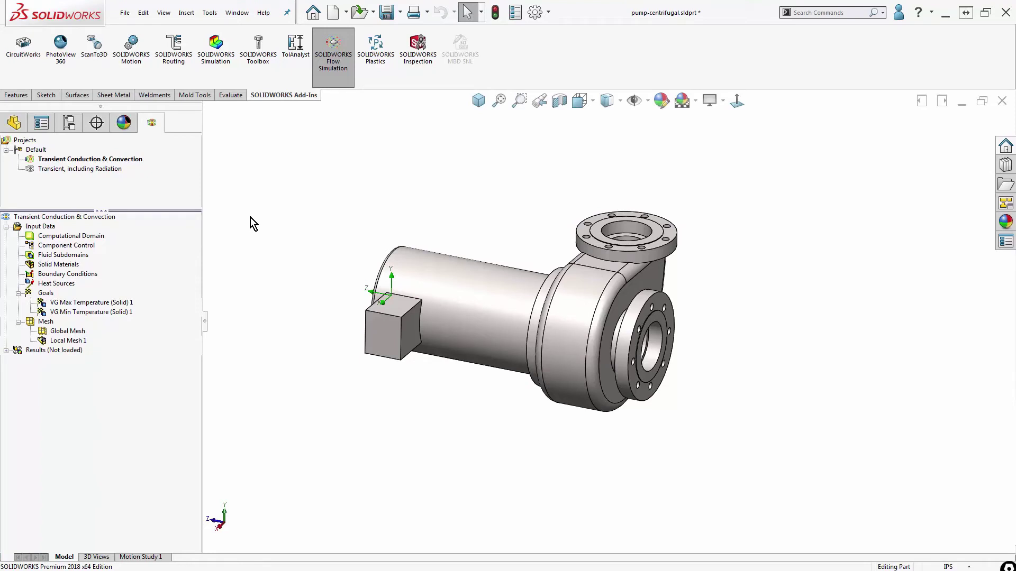
right_click(64, 218)
right_click(44, 226)
left_click(69, 230)
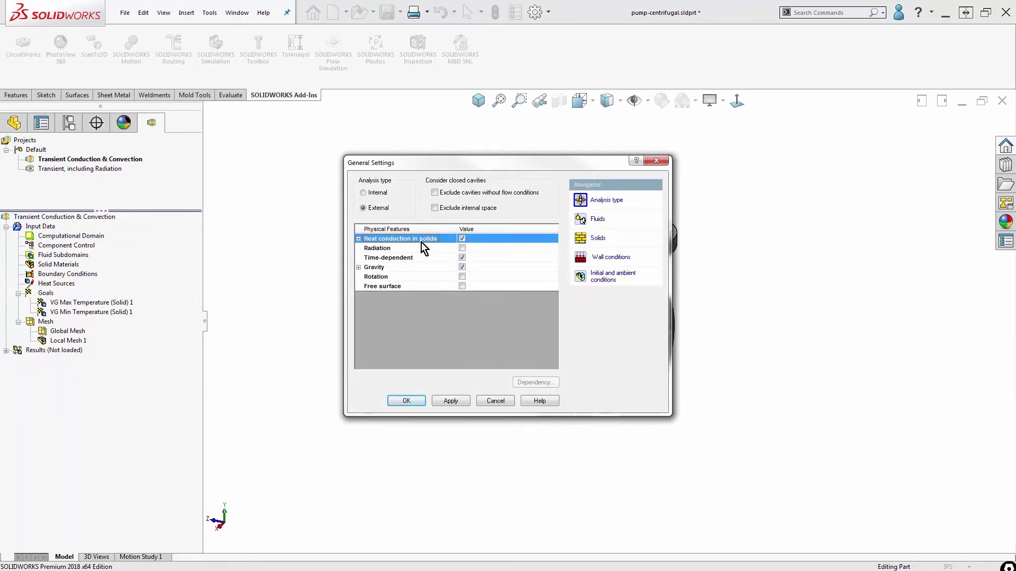
left_click(359, 239)
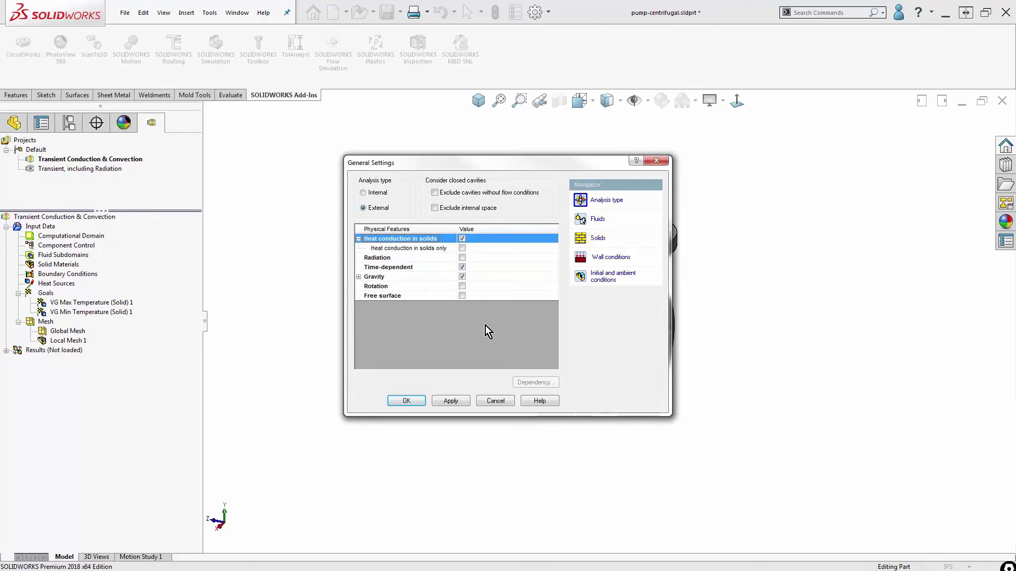
left_click(407, 268)
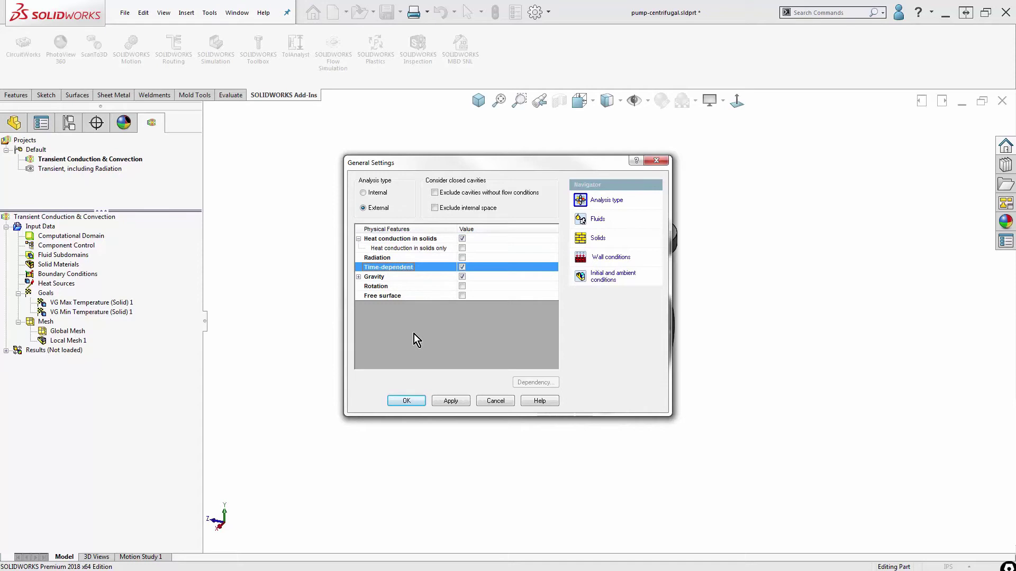
left_click(359, 277)
left_click(605, 285)
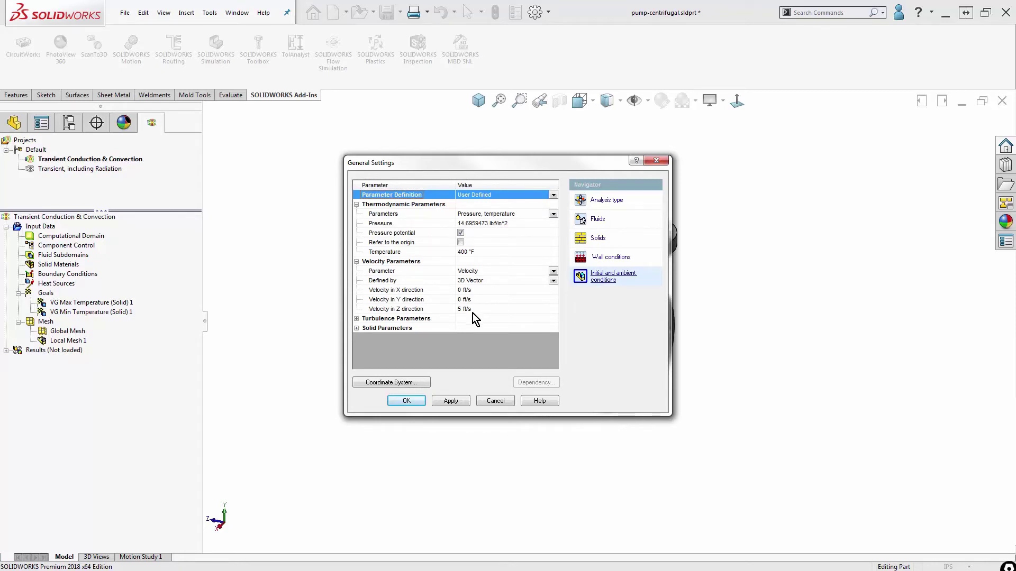
left_click(598, 238)
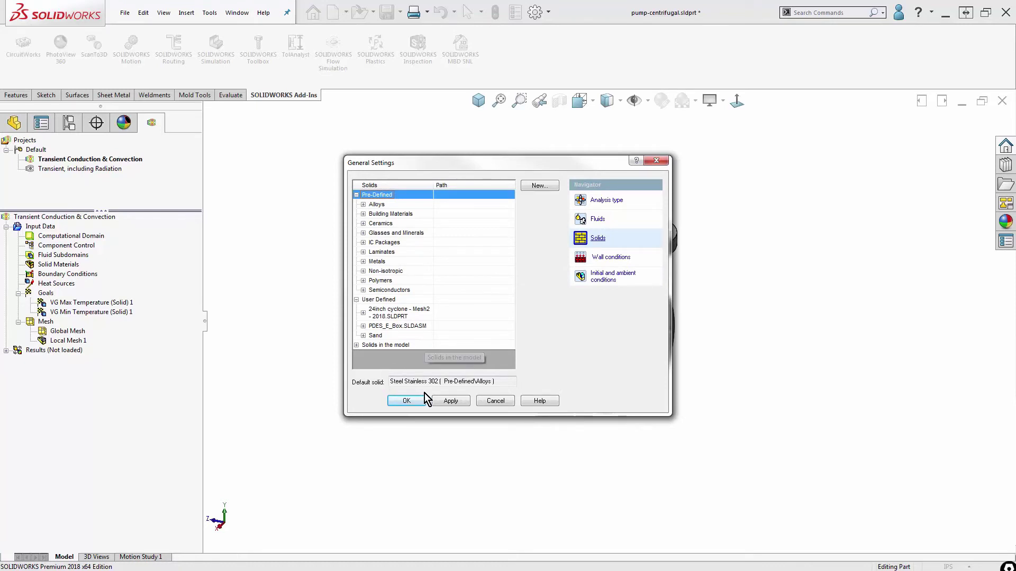
left_click(407, 400)
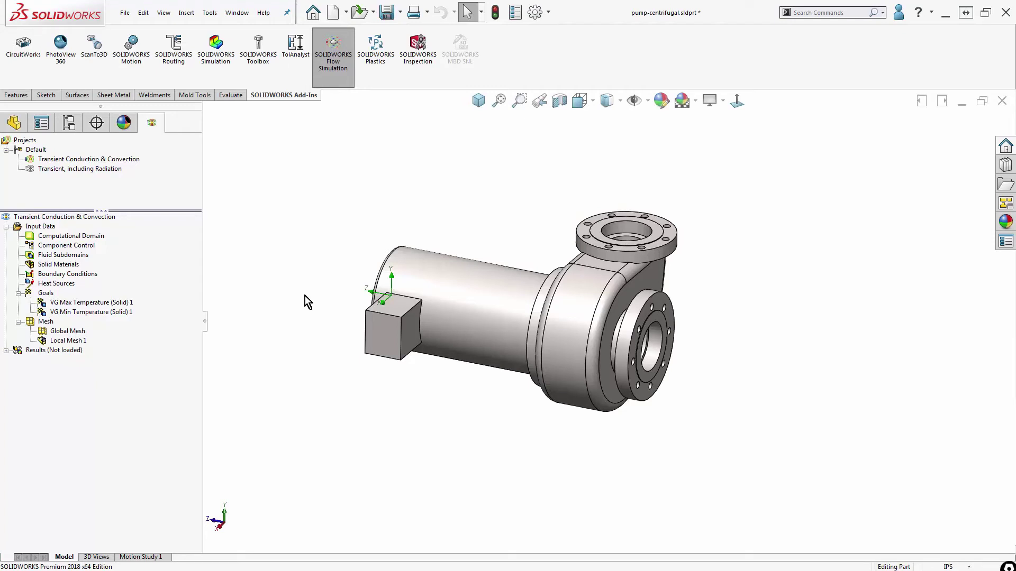
right_click(42, 228)
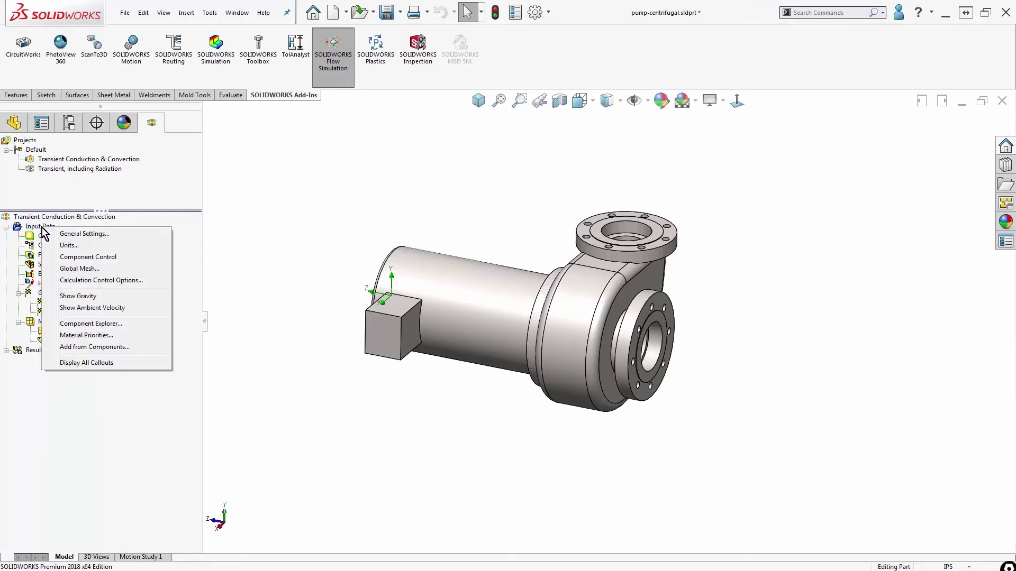
left_click(140, 281)
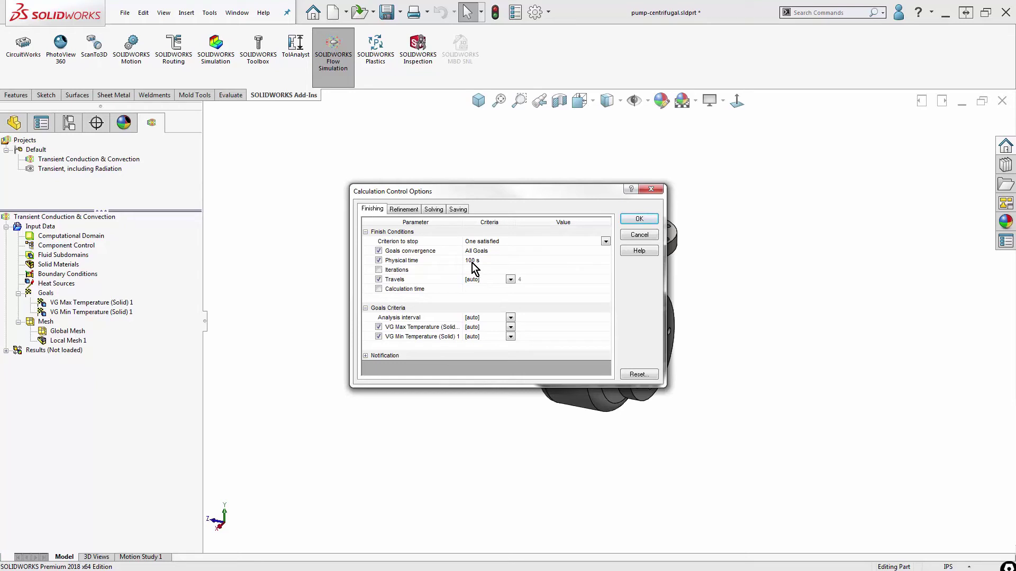
left_click(433, 211)
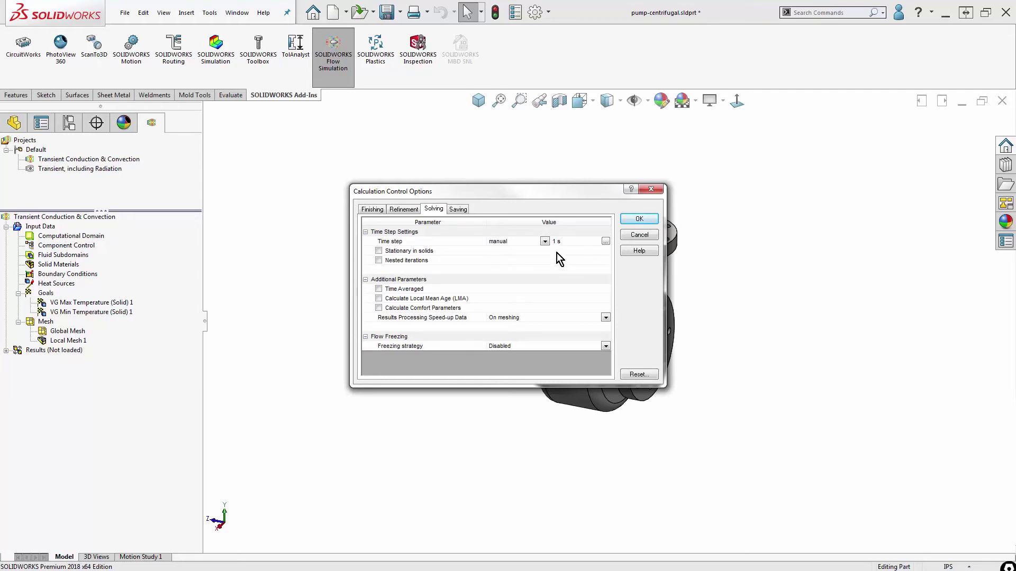
left_click(546, 242)
left_click(546, 242)
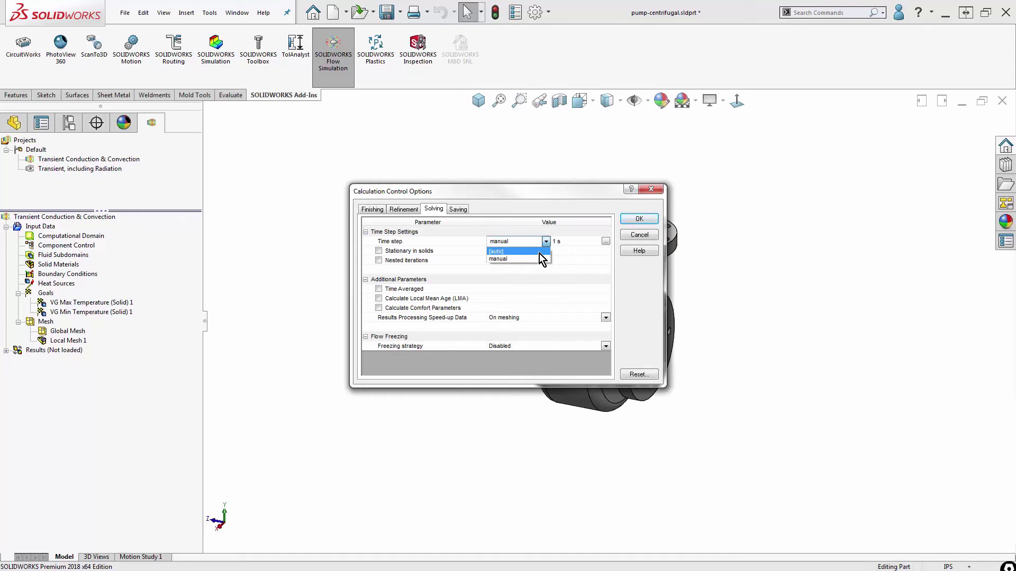
key("Down")
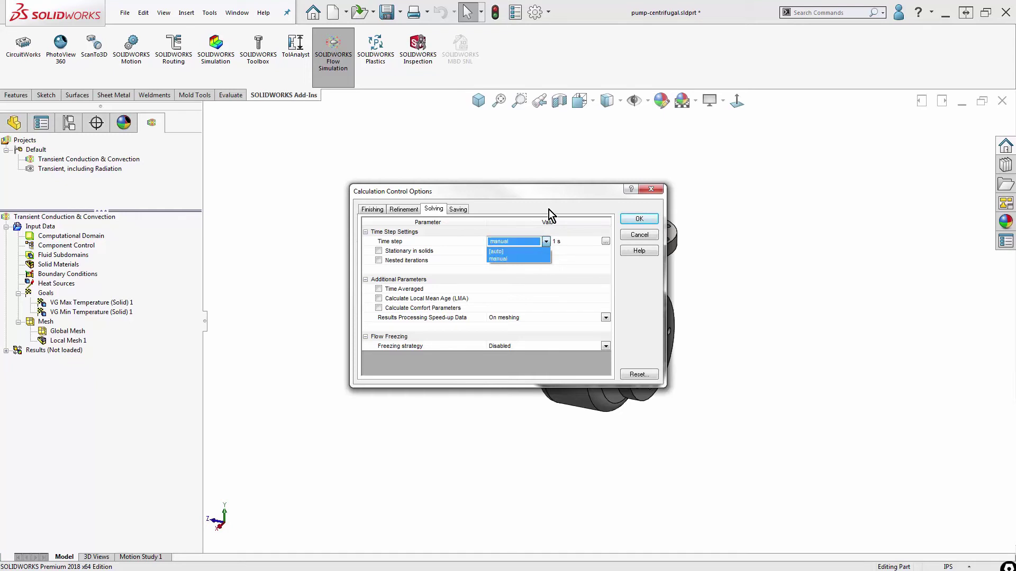
key("Return")
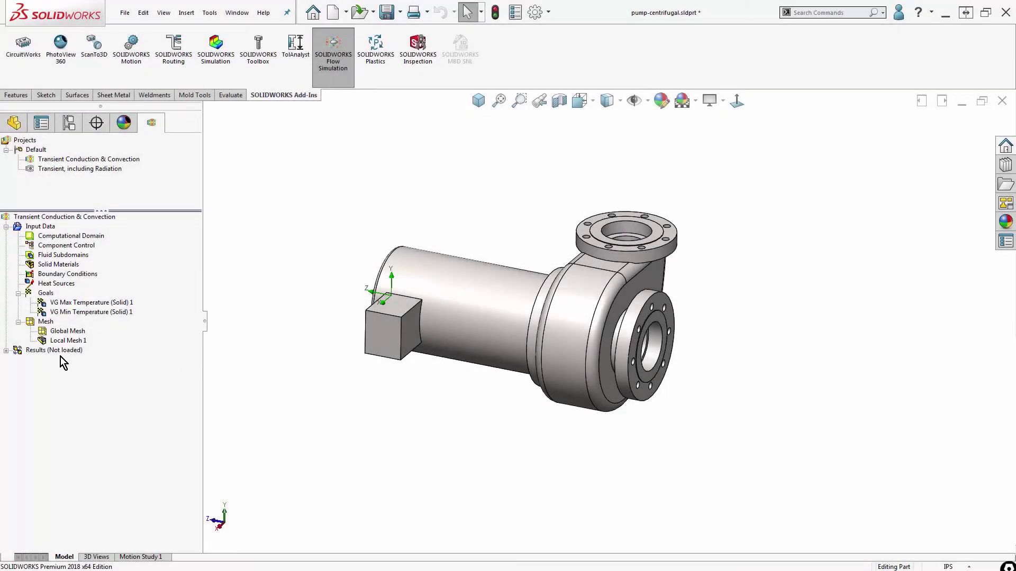
Load the project results and show the Temperature cut plot.
right_click(61, 354)
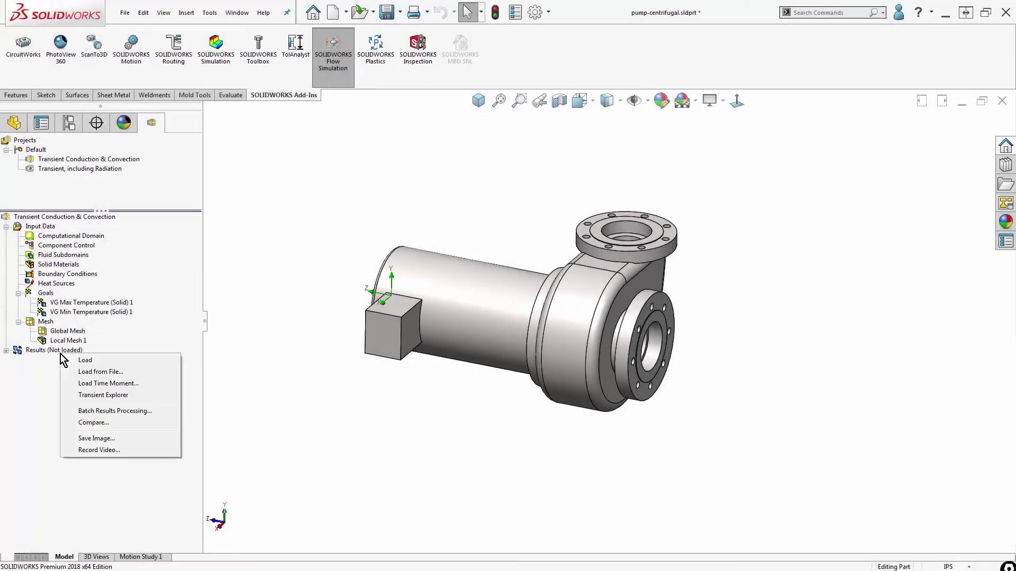
left_click(90, 363)
right_click(79, 264)
left_click(105, 284)
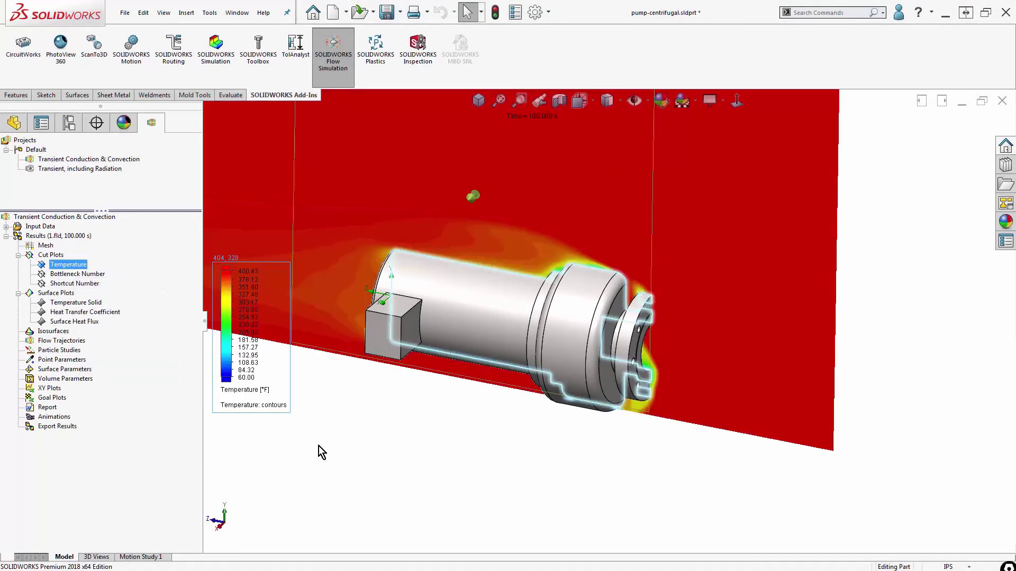
left_click(490, 422)
Section the pump to view the 60–400.43 °F temperature cut plot side-on.
scroll(490, 422, "up", 5)
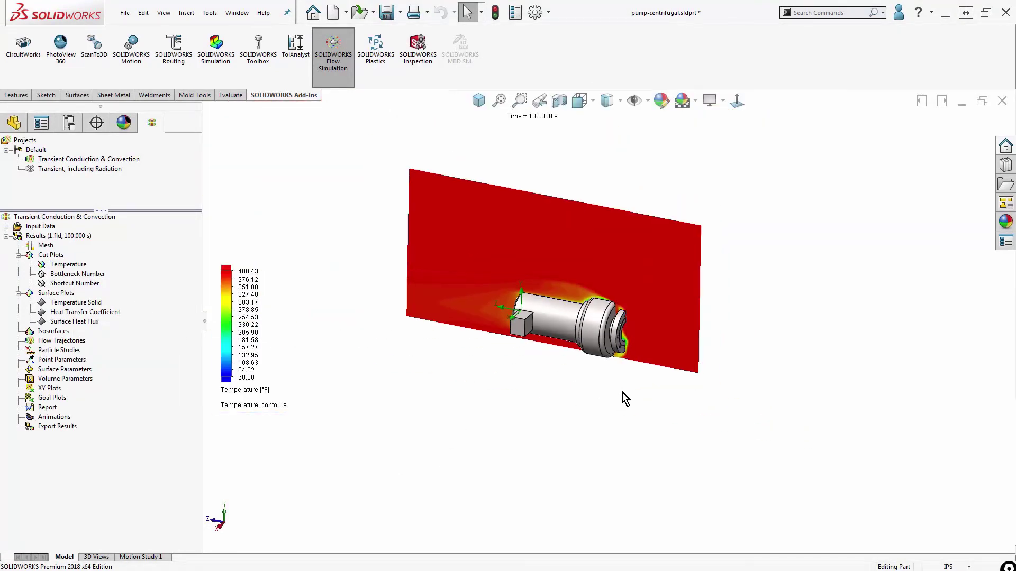
middle_click_drag(624, 398, 384, 394)
left_click(559, 100)
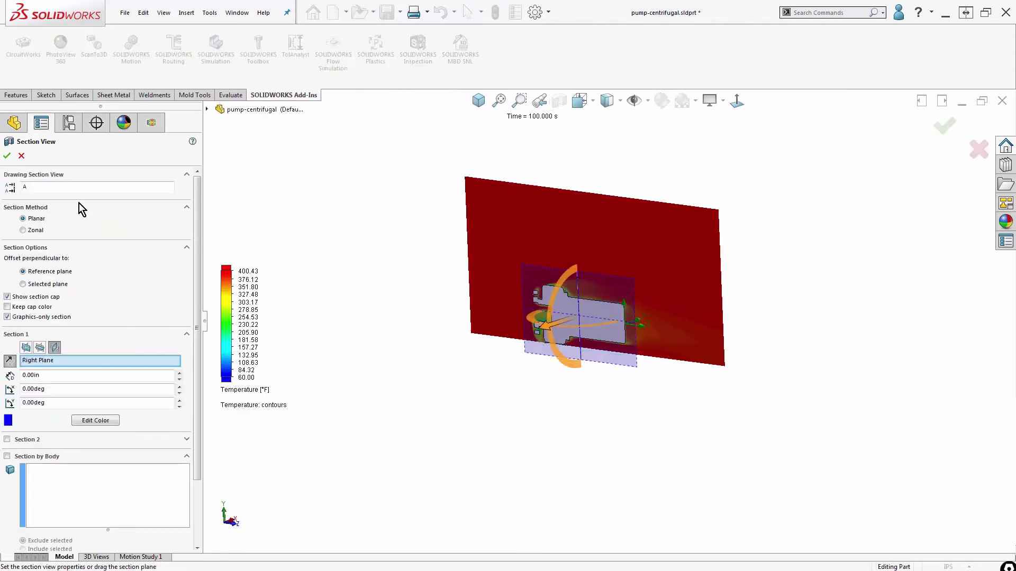
left_click(7, 156)
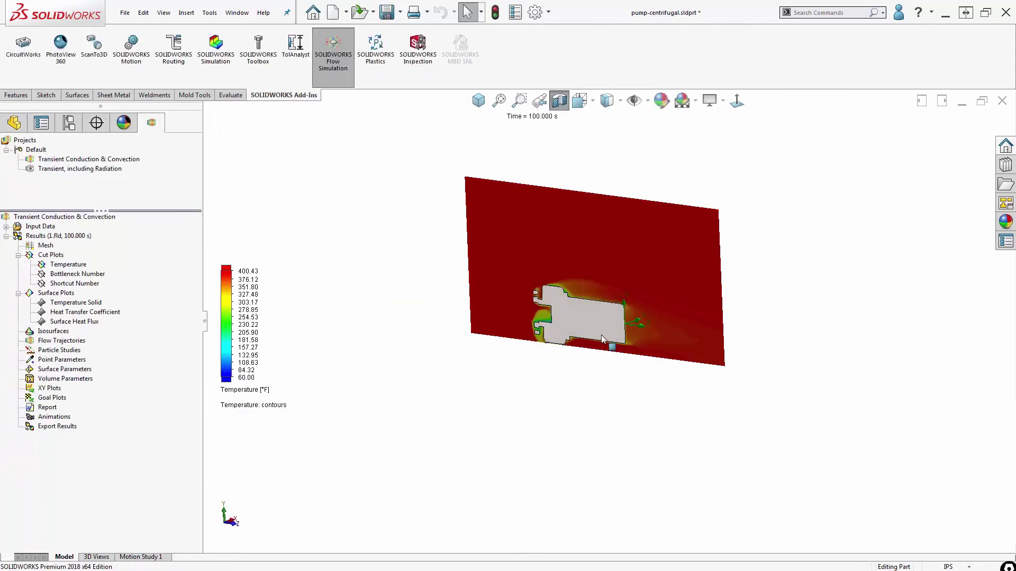
scroll(607, 314, "down", 5)
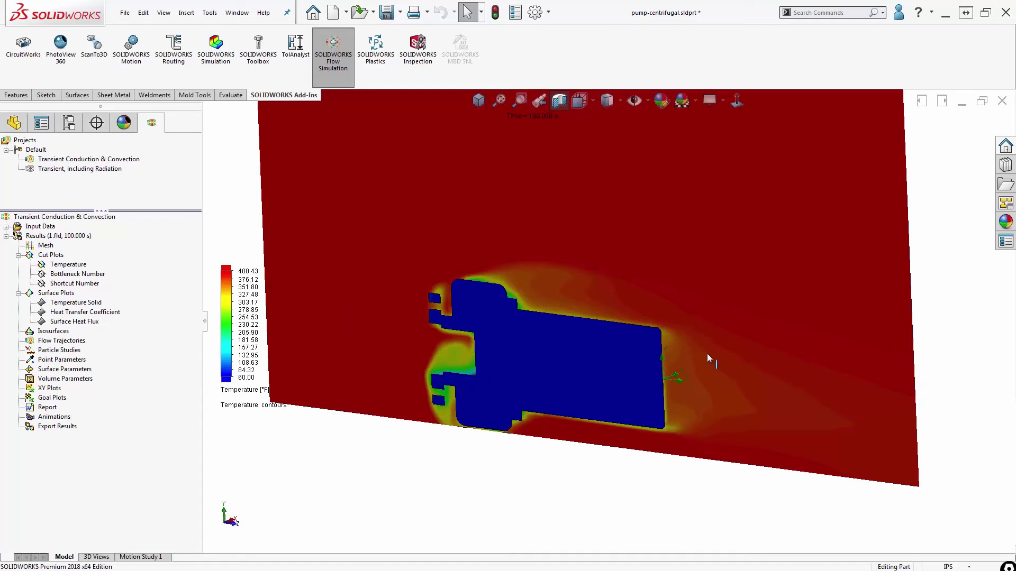
Swap the cut plot for the 60–73.26 °F Temperature Solid plot, inspect the flanges, then hide it.
right_click(59, 265)
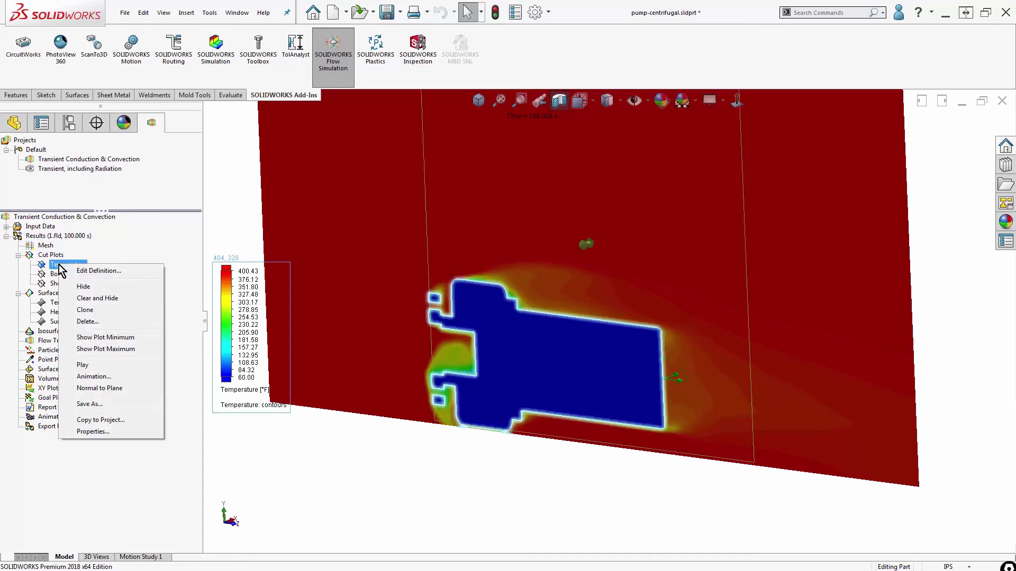
left_click(84, 289)
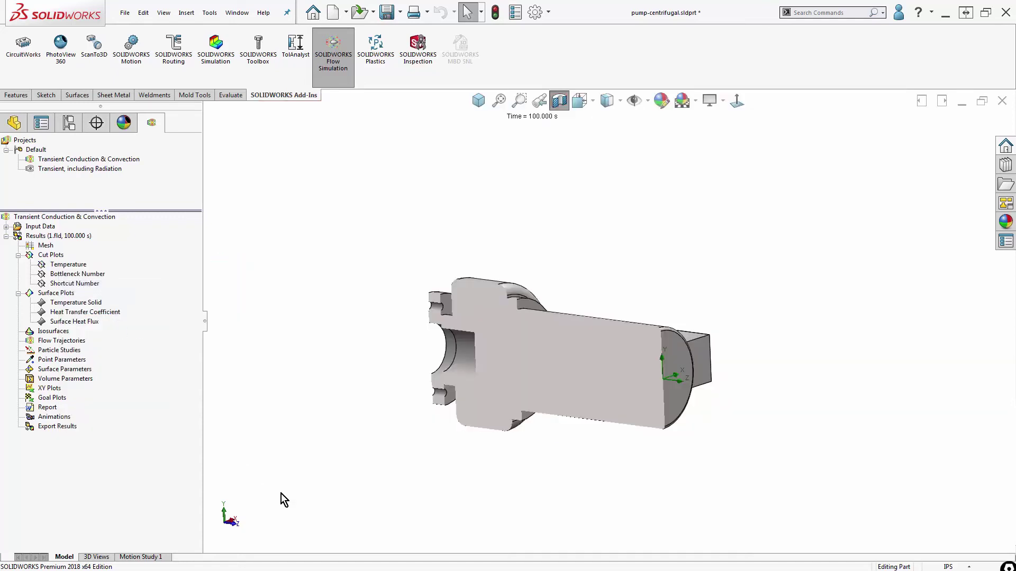
right_click(88, 302)
left_click(113, 324)
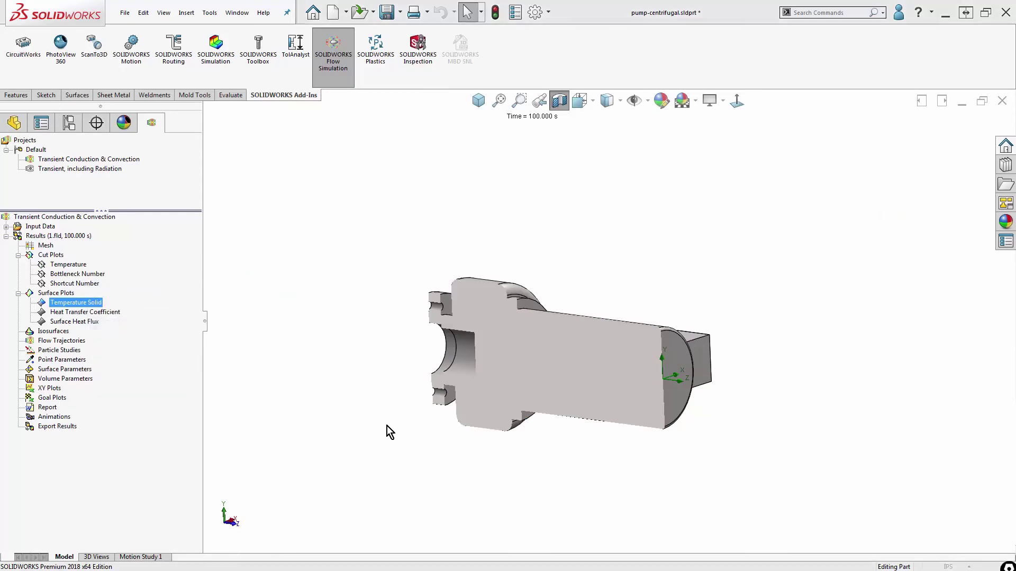
middle_click_drag(383, 431, 667, 471)
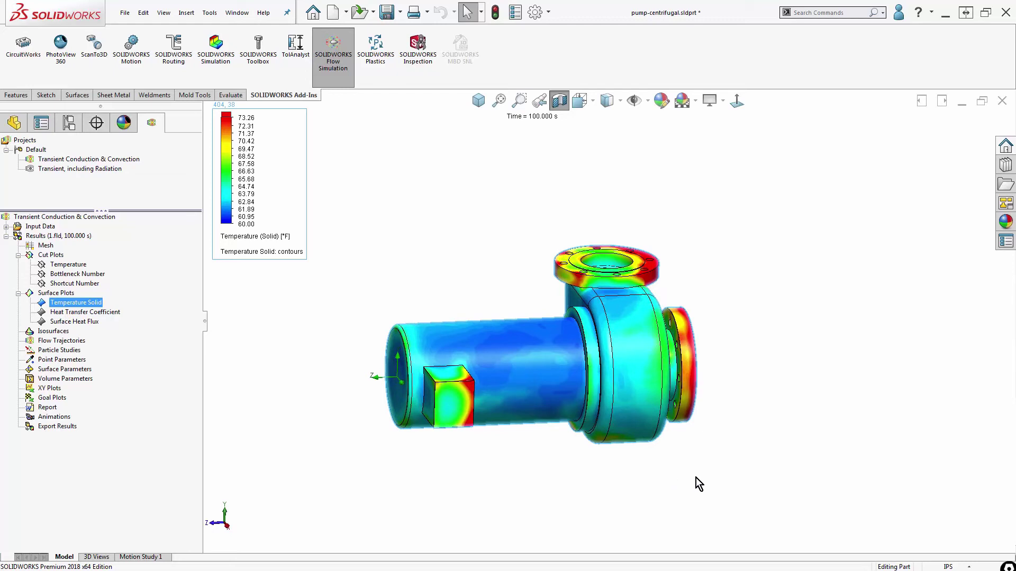
middle_click_drag(697, 479, 483, 365)
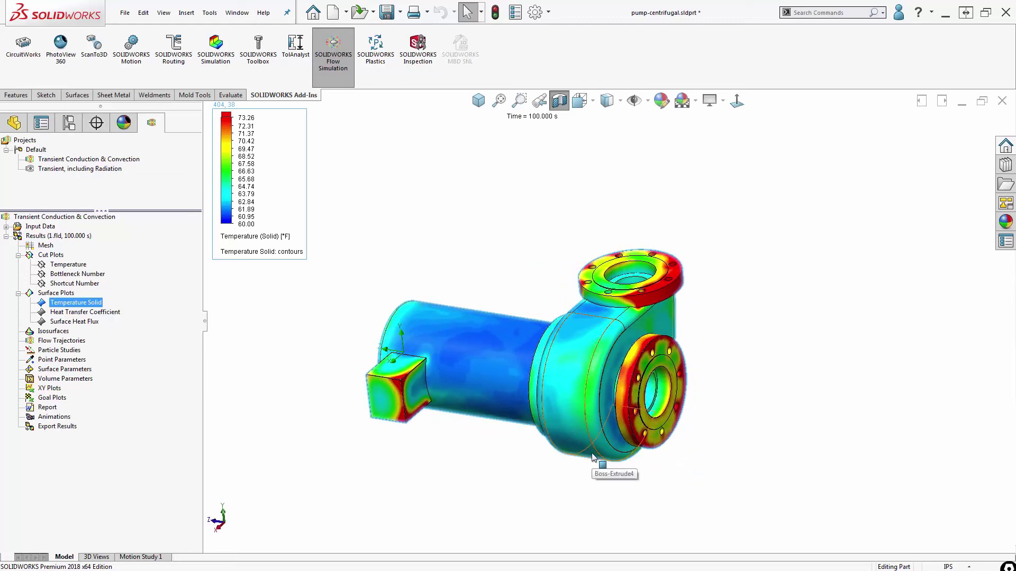
scroll(525, 373, "down", 2)
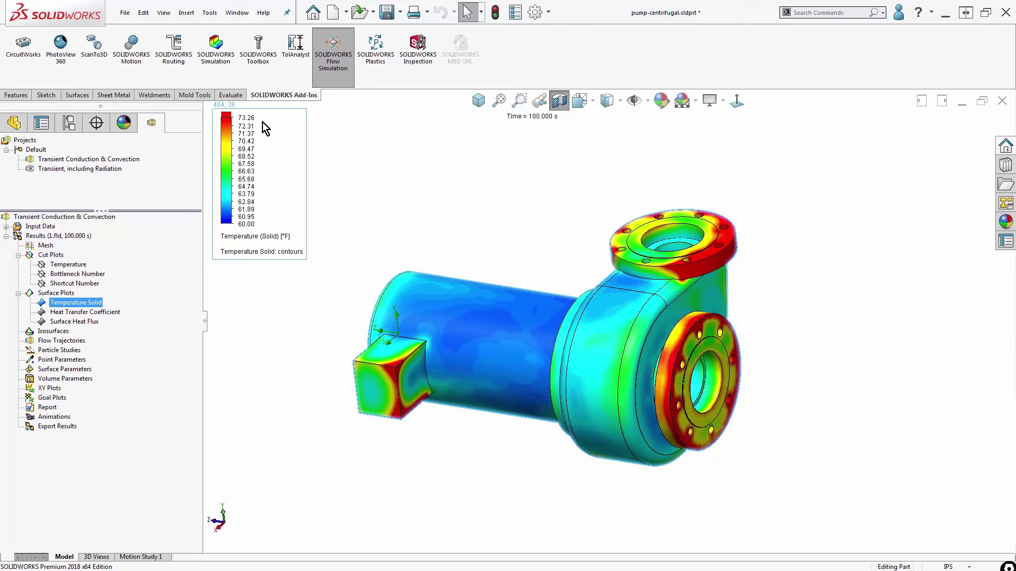
right_click(83, 307)
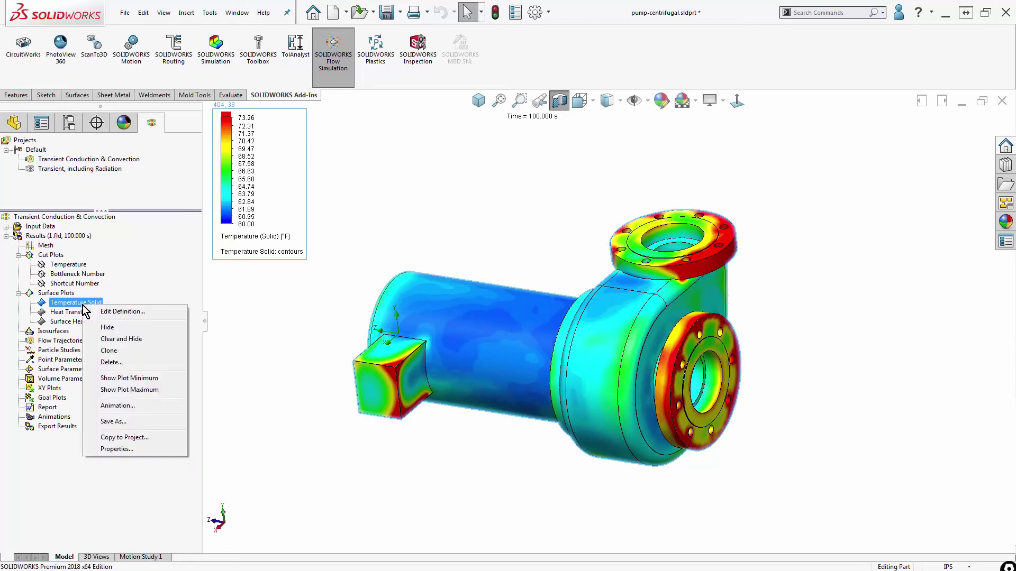
left_click(119, 332)
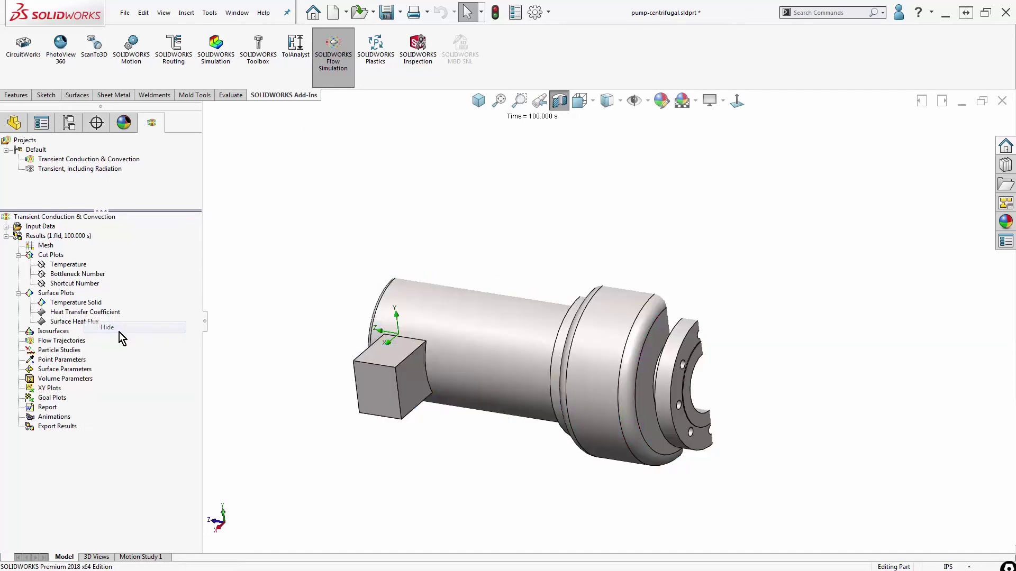
Show the 1–30 Heat Transfer Coefficient surface plot and review its flange contours.
left_click(97, 313)
right_click(97, 313)
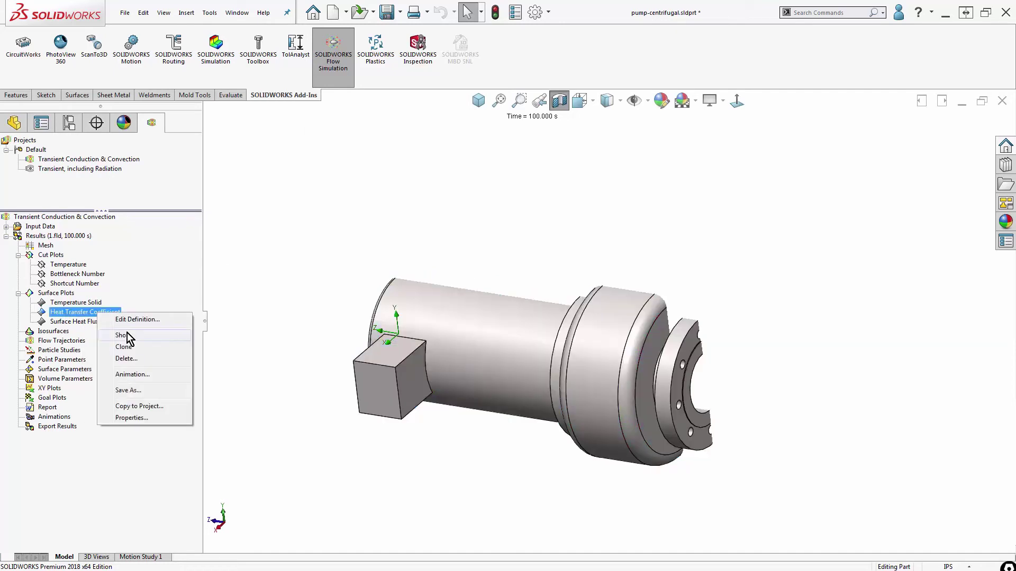
left_click(127, 334)
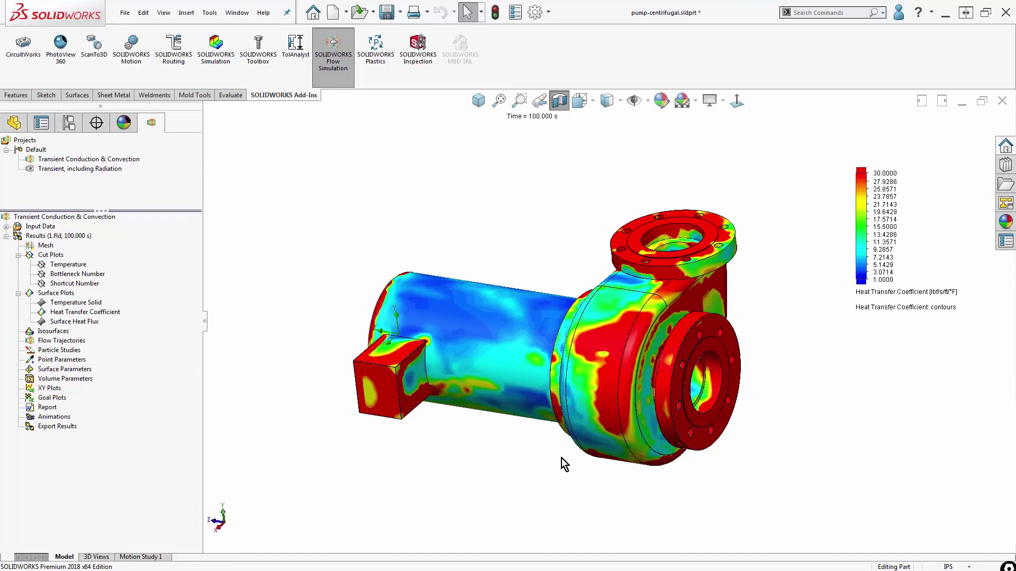
right_click(104, 313)
Hide the heat transfer coefficient plot and view the Bottleneck Number cut plot from behind.
left_click(134, 337)
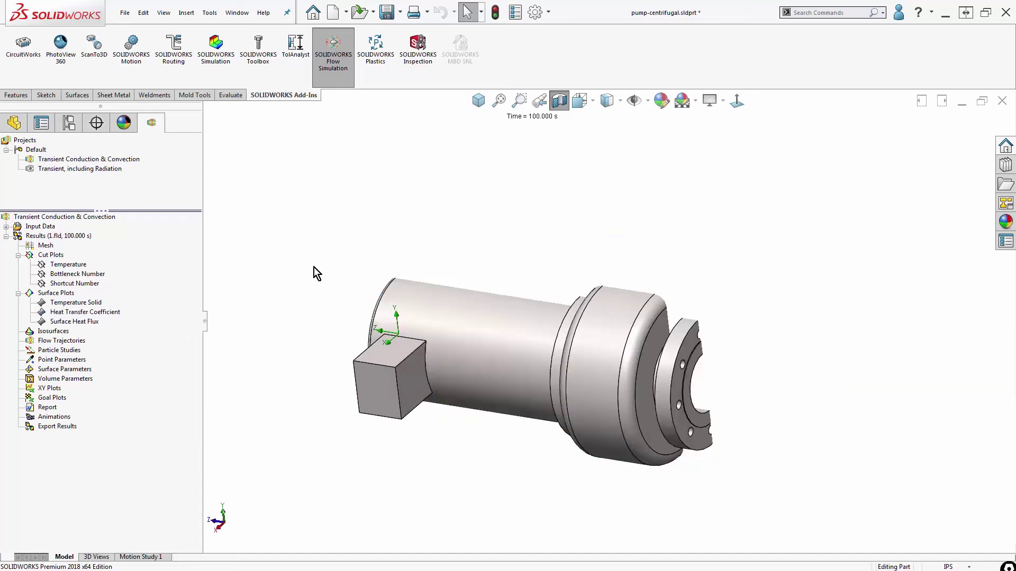
middle_click_drag(515, 456, 520, 431)
key("Escape")
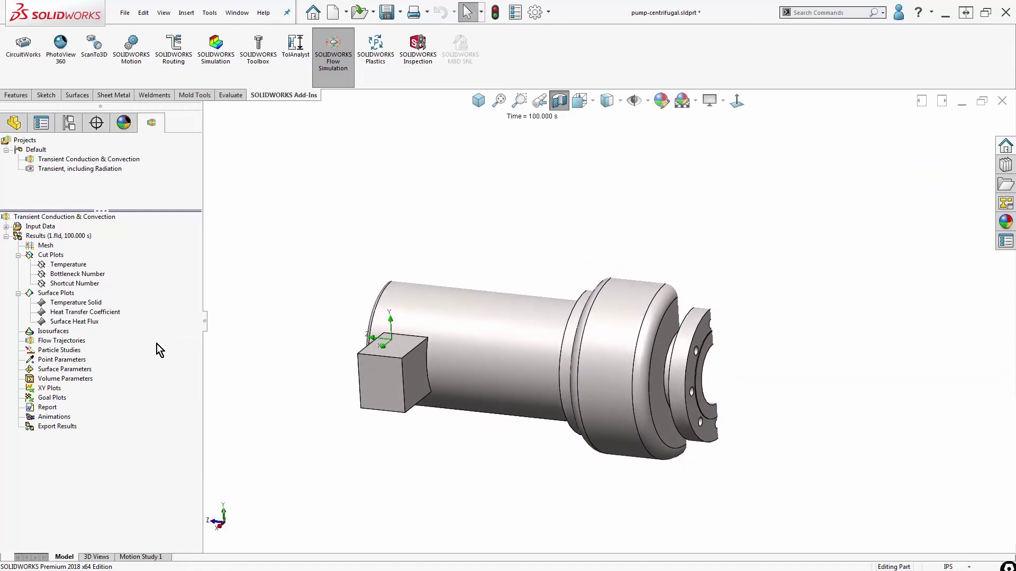
double_click(78, 274)
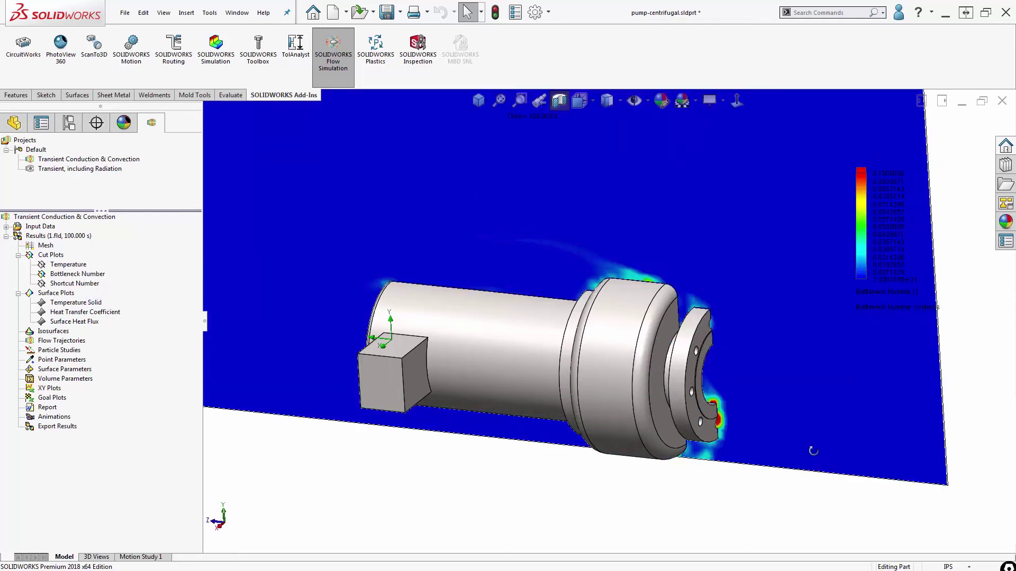
middle_click_drag(799, 444, 607, 543)
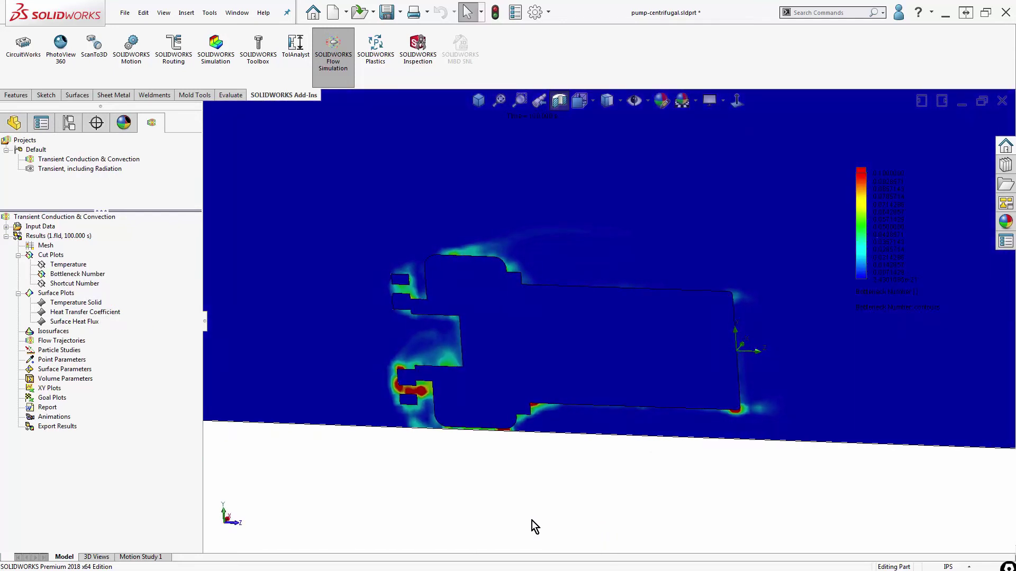
scroll(481, 424, "down", 4)
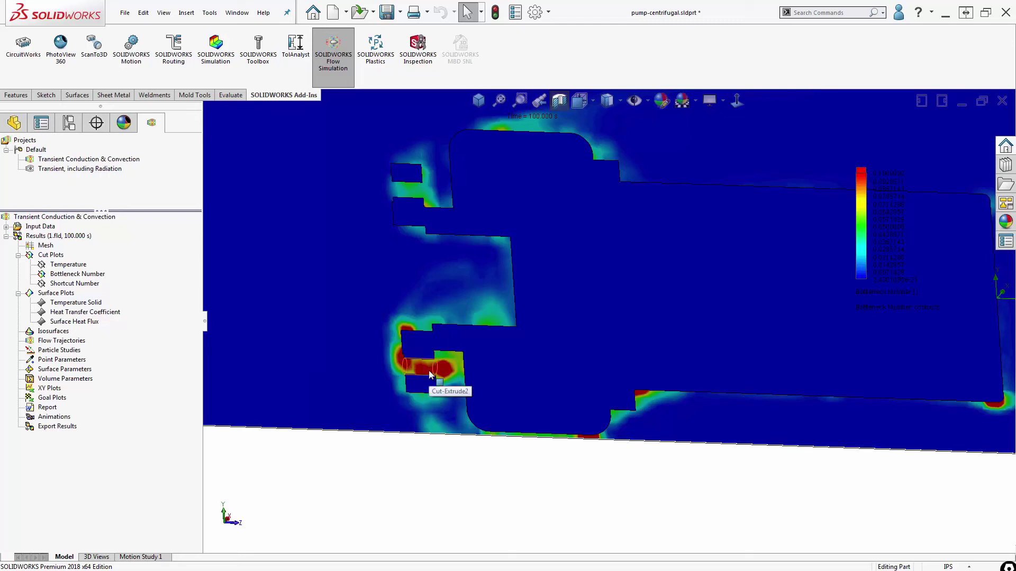
Hide the Bottleneck Number plot, show the Shortcut Number cut plot, and clear the selection.
right_click(84, 274)
left_click(117, 298)
right_click(85, 284)
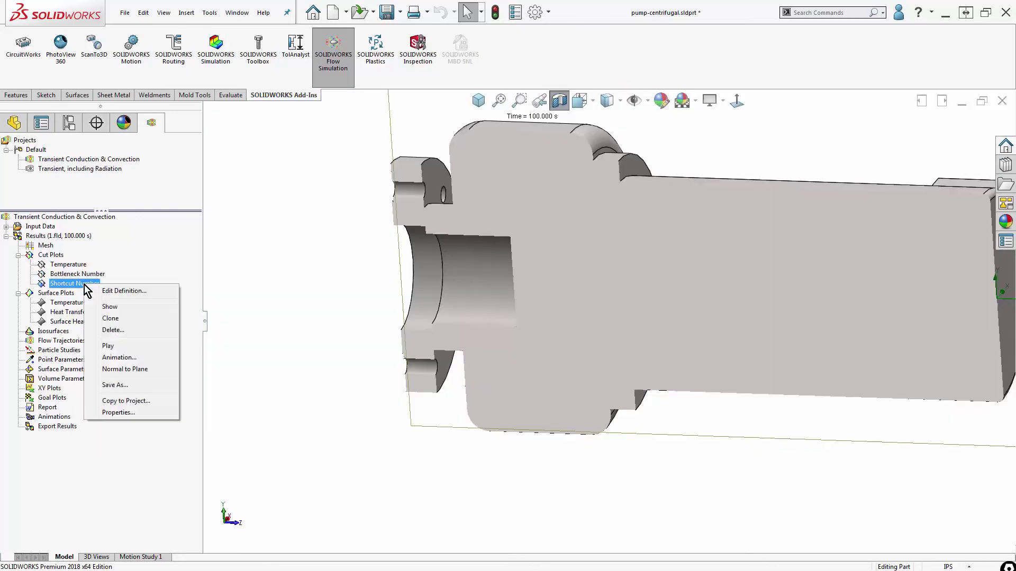
left_click(116, 308)
left_click(447, 506)
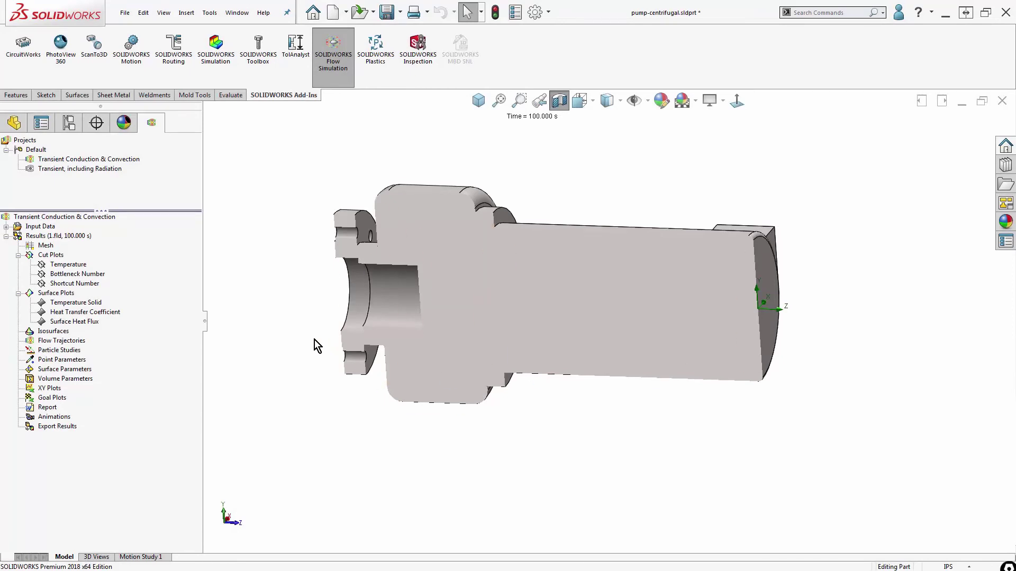
Enable Radiation in the study's General Settings and accept that the calculation will restart.
right_click(42, 224)
left_click(67, 231)
left_click(462, 248)
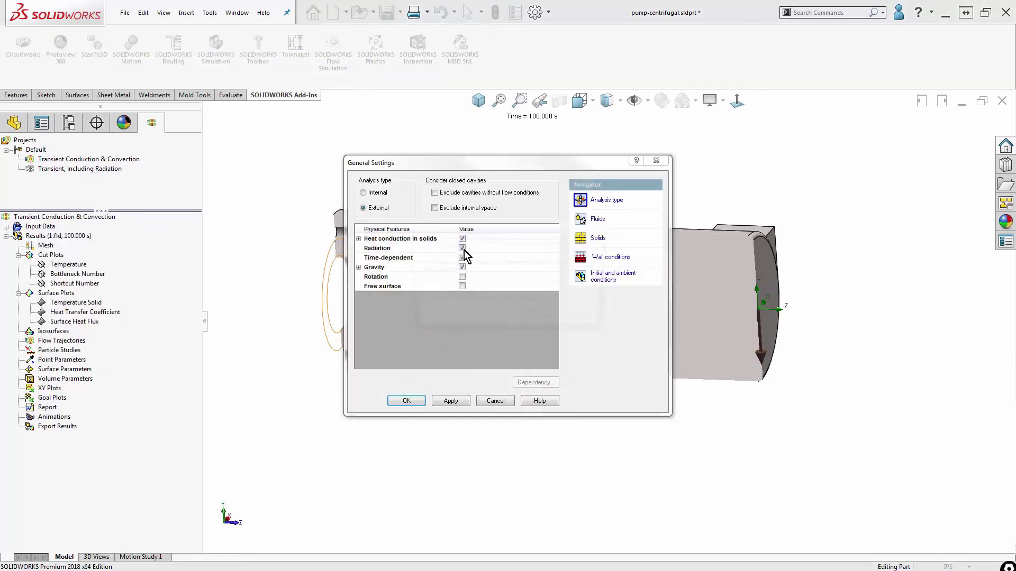
left_click(533, 317)
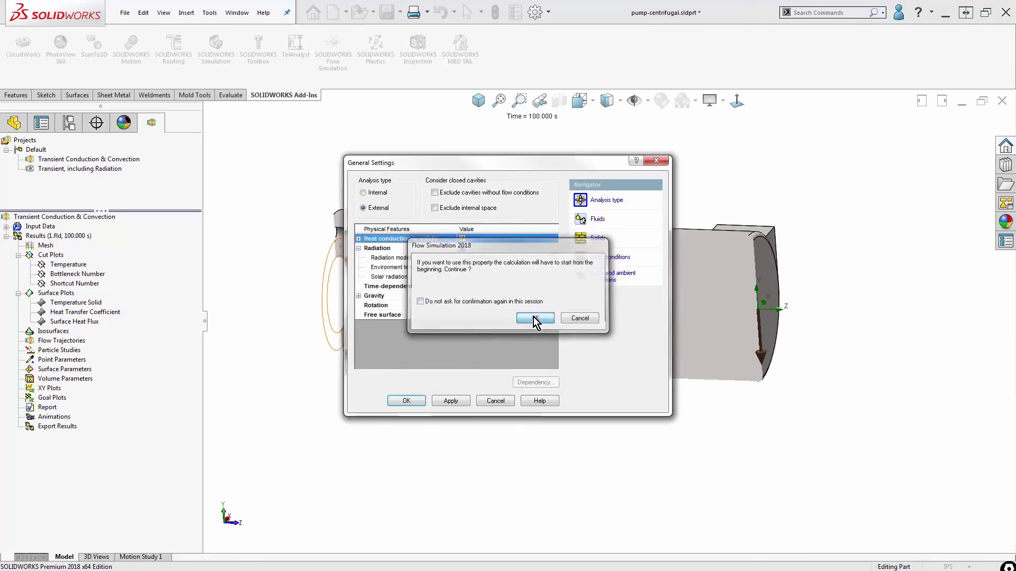
left_click(554, 258)
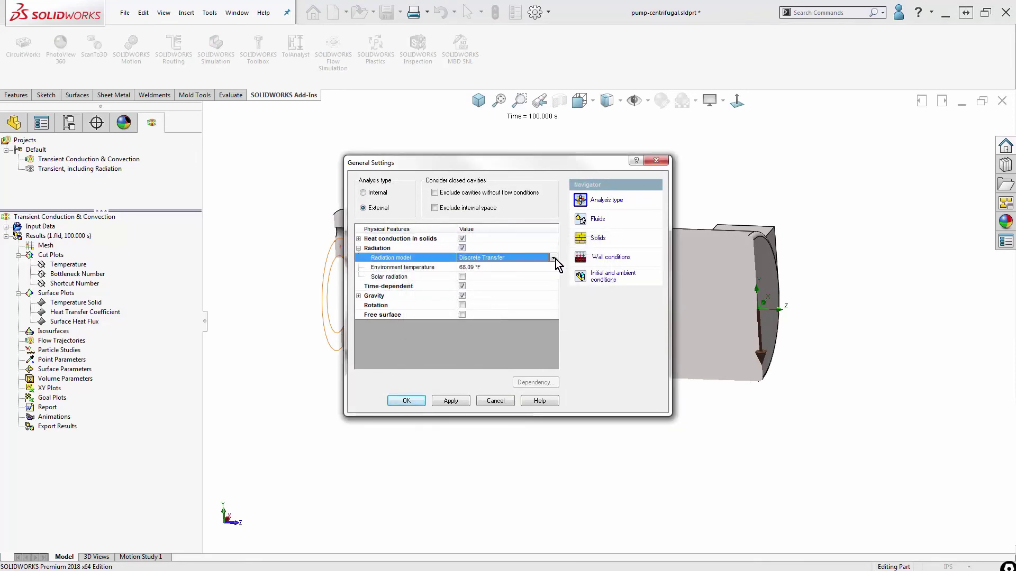
left_click(554, 258)
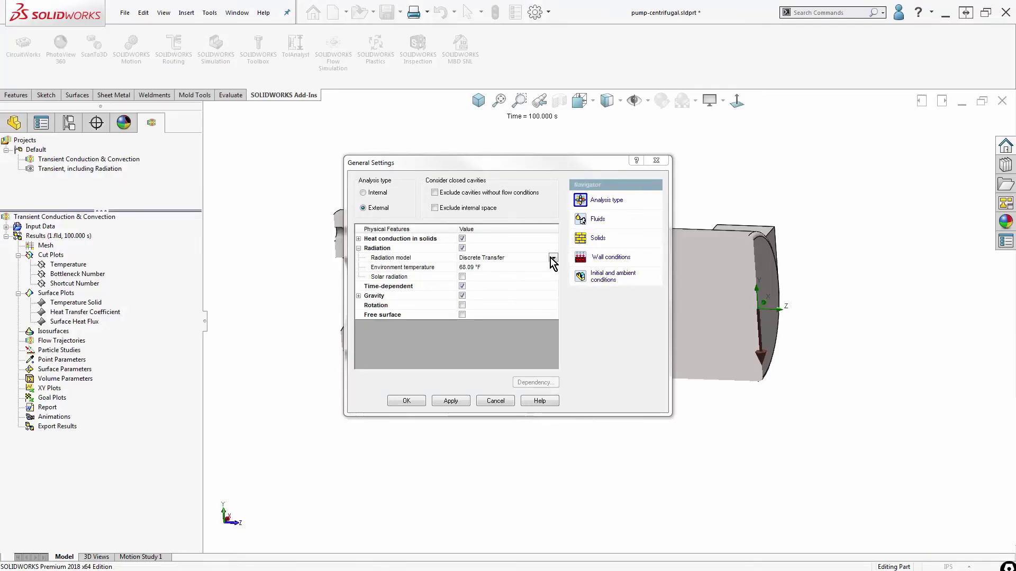
Try Discrete Ordinates radiation at 400 °F with absorption in solids, then cancel without saving.
left_click(552, 258)
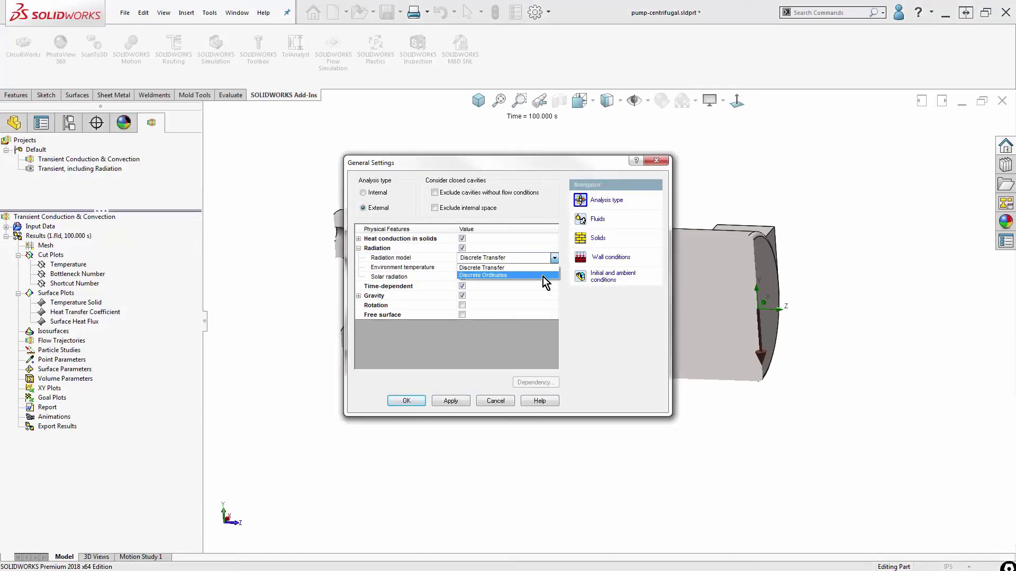
left_click(542, 276)
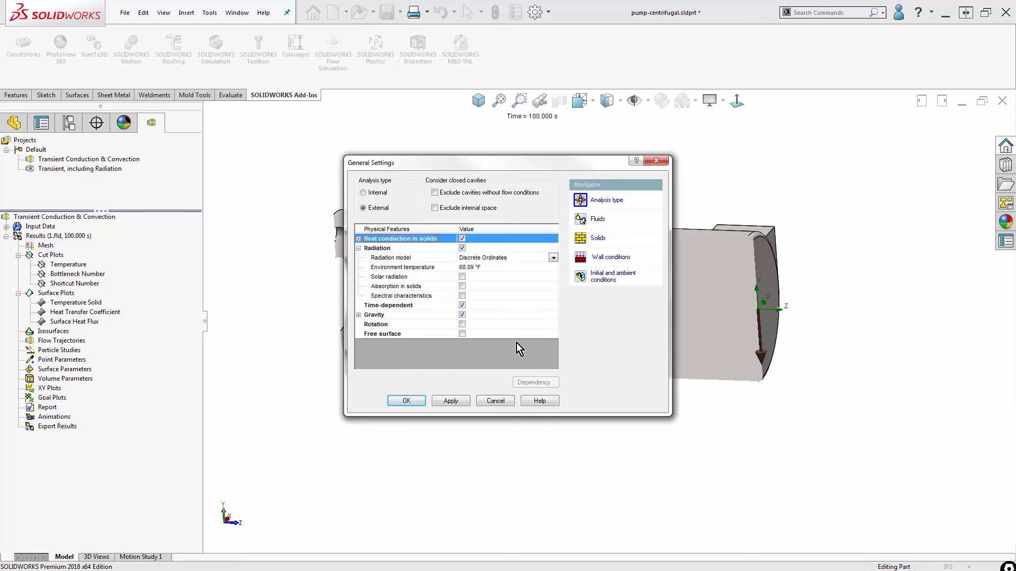
left_click(466, 268)
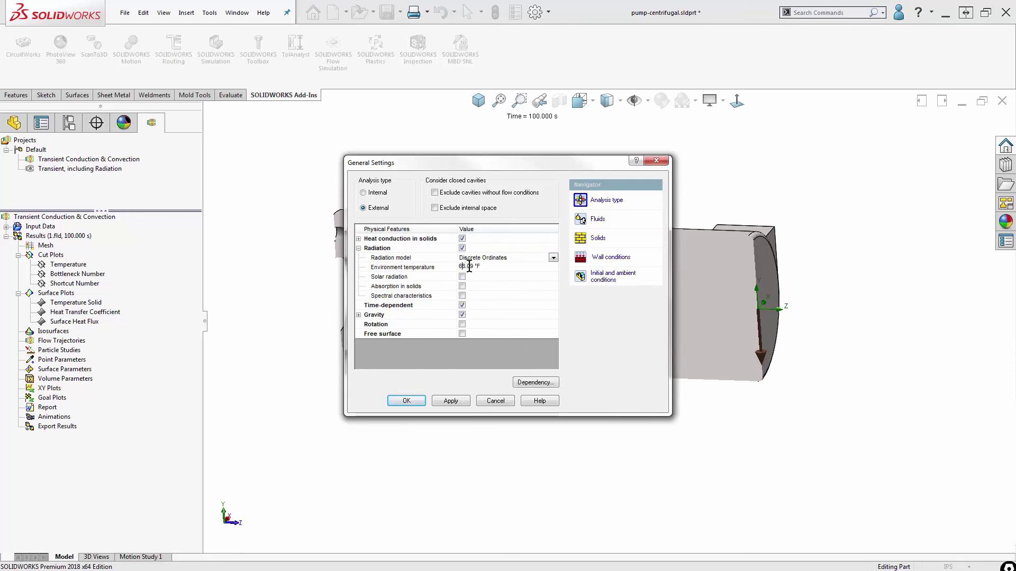
type("400")
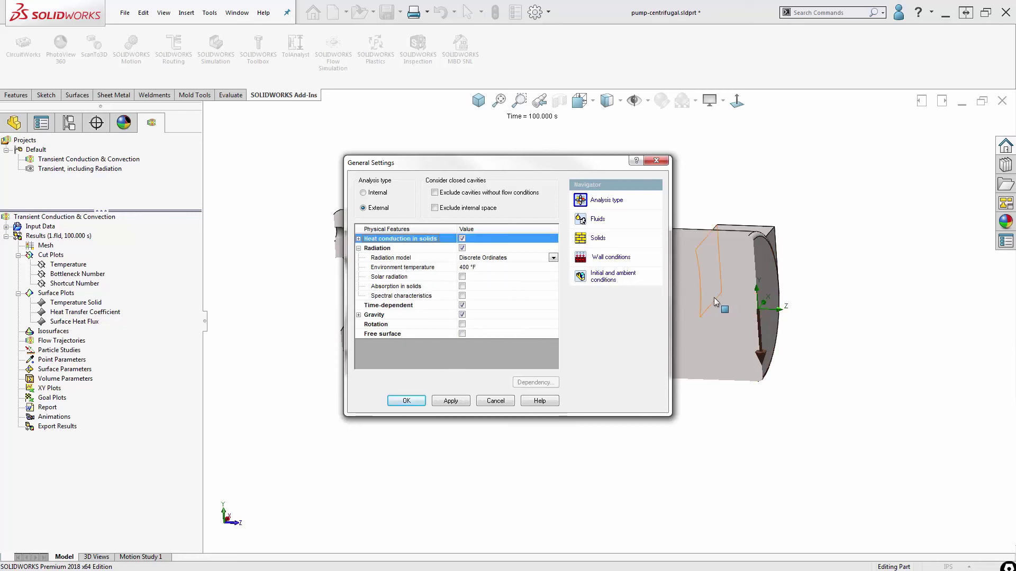
left_click(462, 287)
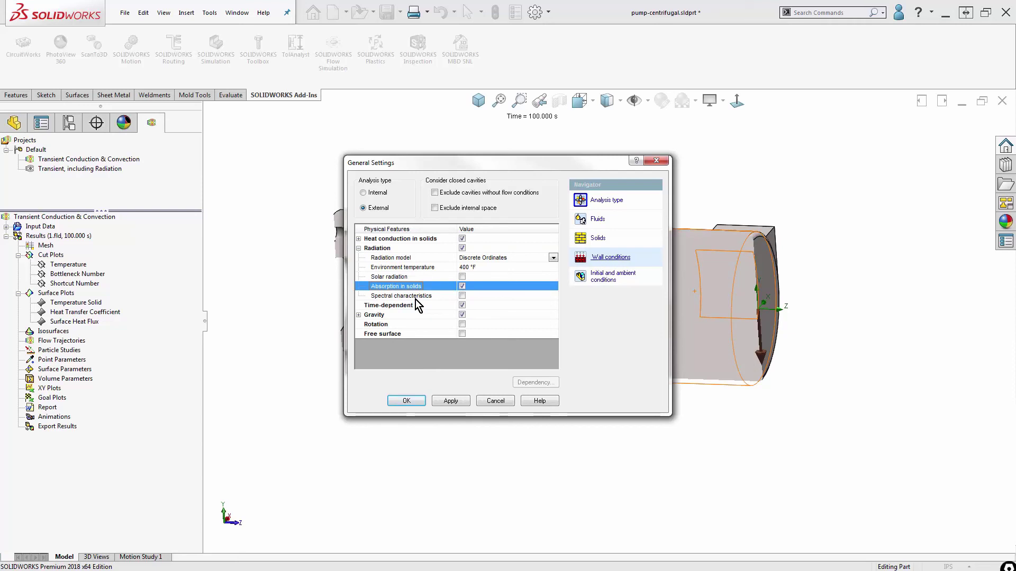
left_click(463, 296)
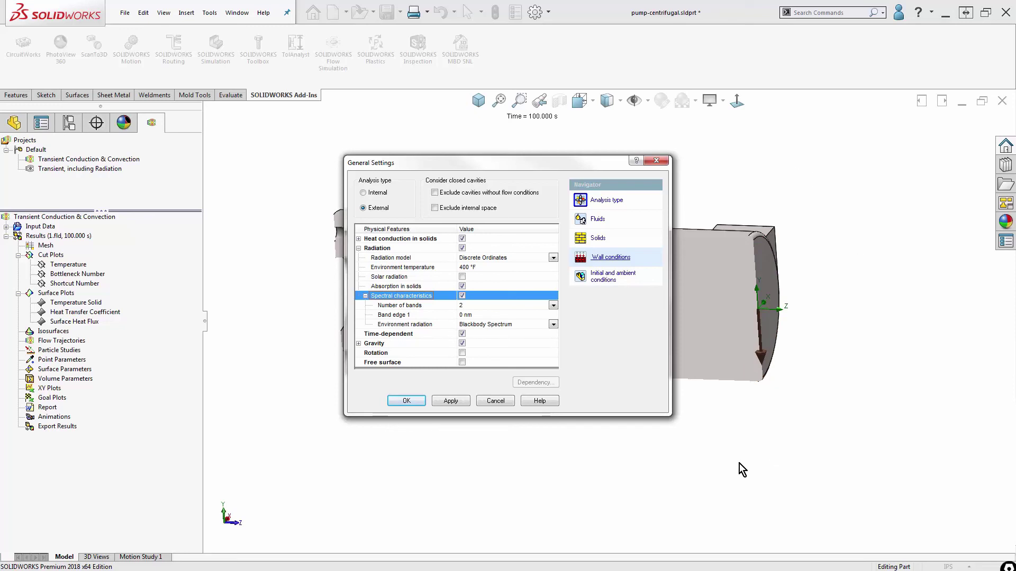
left_click(463, 296)
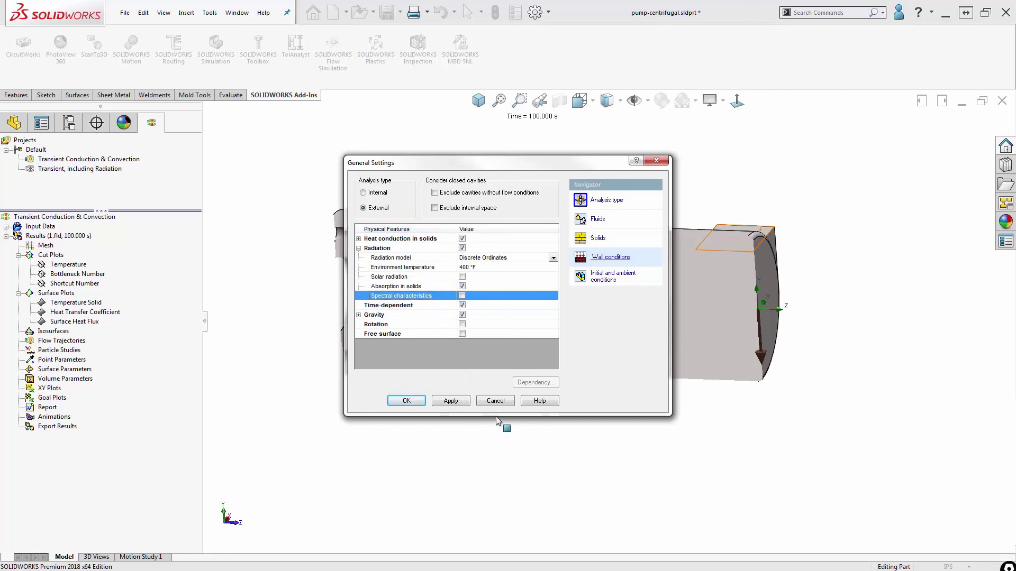
left_click(496, 402)
Activate the 'Transient, including Radiation' project.
right_click(97, 170)
left_click(115, 177)
middle_click_drag(297, 287, 379, 297)
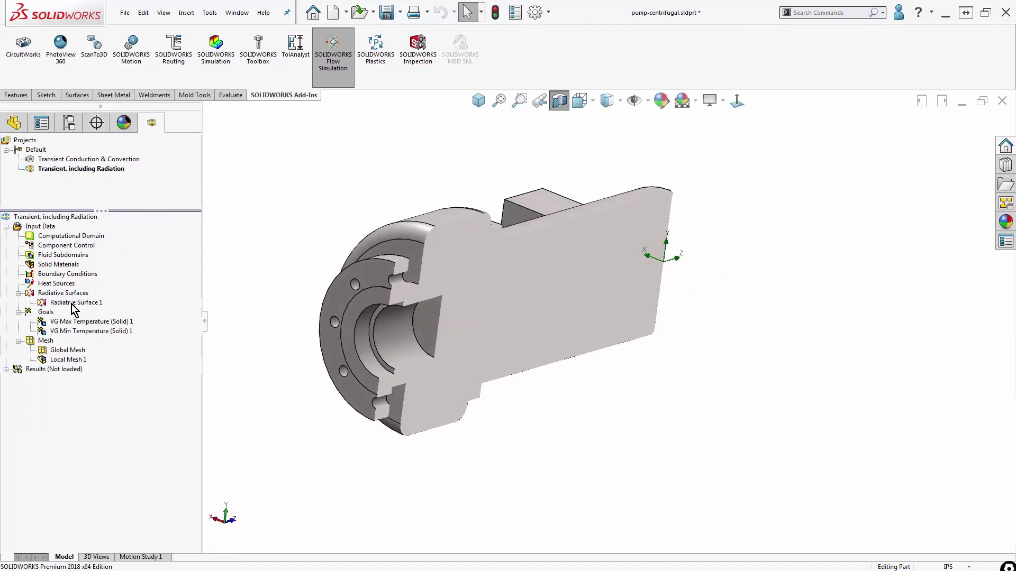
Apply Radiative Surface 1 to the part's faces as the real surface 'Steel, polished'.
right_click(74, 305)
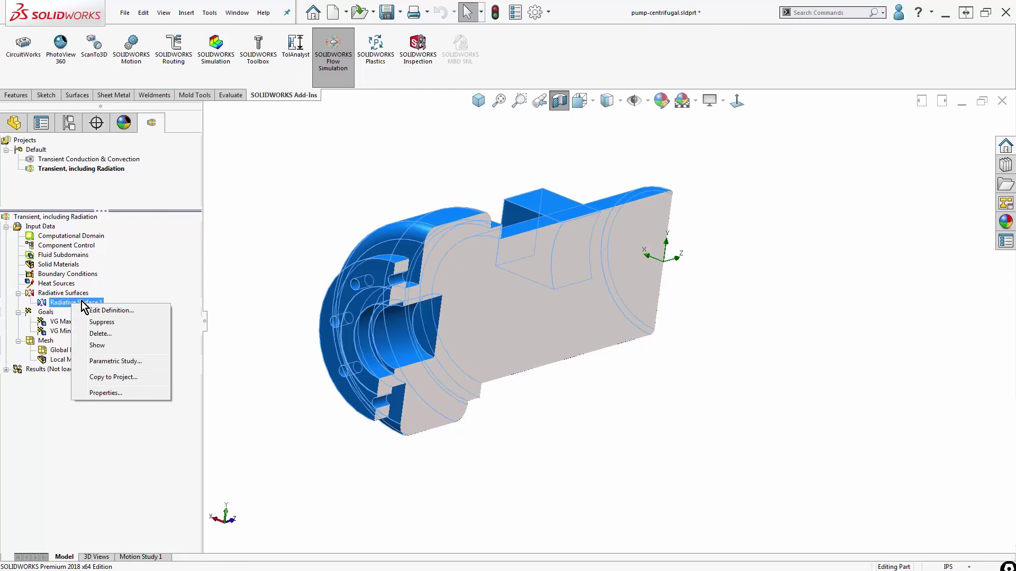
left_click(111, 311)
left_click_drag(267, 141, 778, 467)
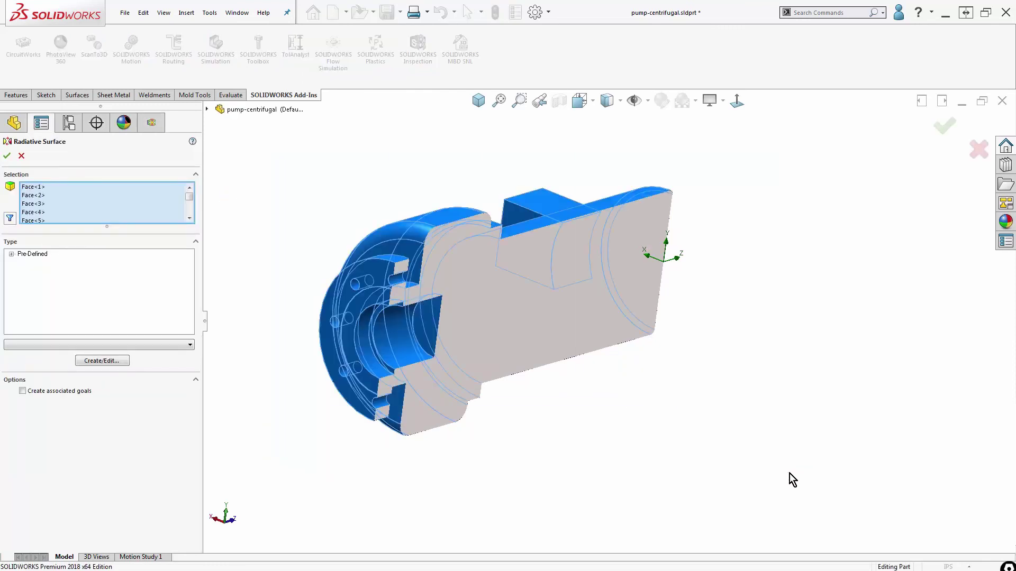
left_click(11, 255)
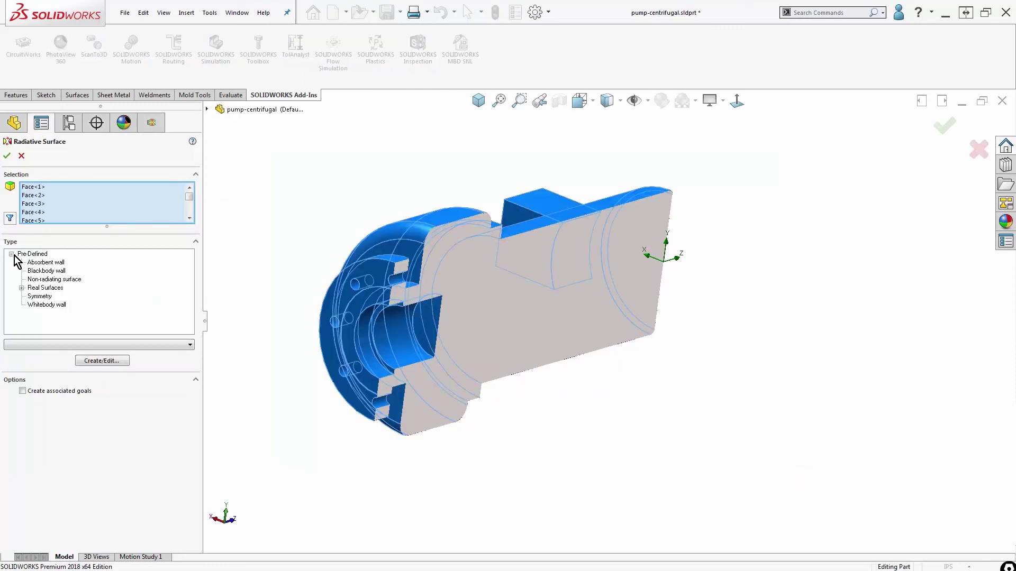
left_click(22, 288)
scroll(97, 294, "down", 3)
scroll(97, 294, "down", 12)
scroll(56, 297, "up", 1)
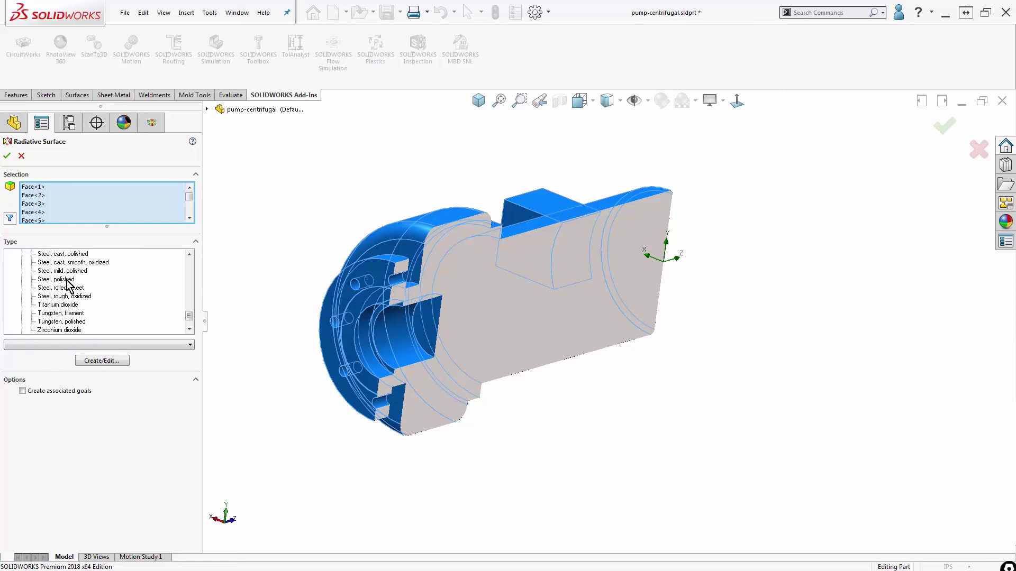
left_click(66, 280)
Confirm the polished-steel radiative surface and turn the part so the flange end faces right.
left_click(7, 155)
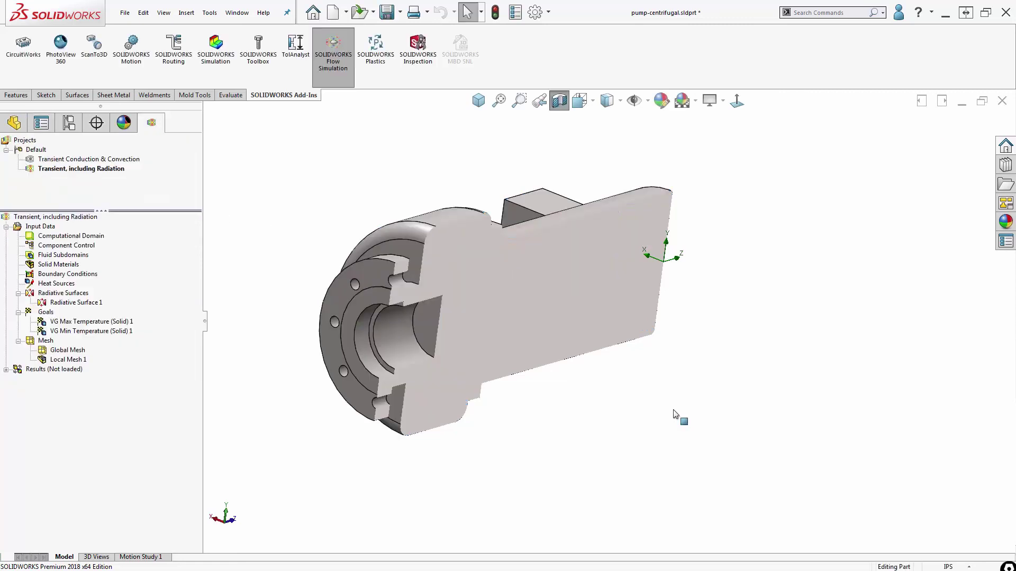
middle_click_drag(688, 417, 576, 395)
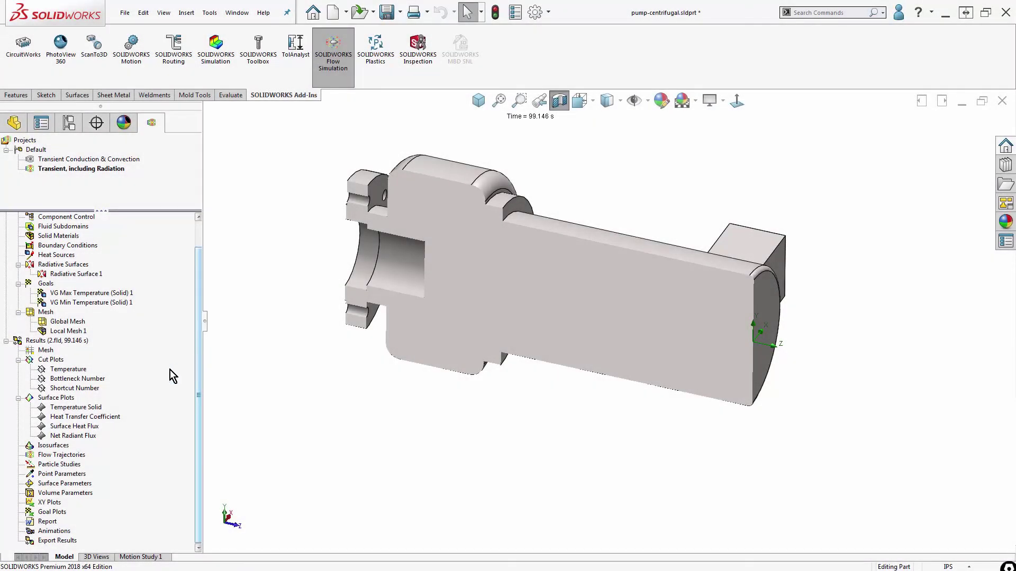
Show the Net Radiant Flux surface plot on the pump, then orbit and zoom to inspect it.
double_click(79, 436)
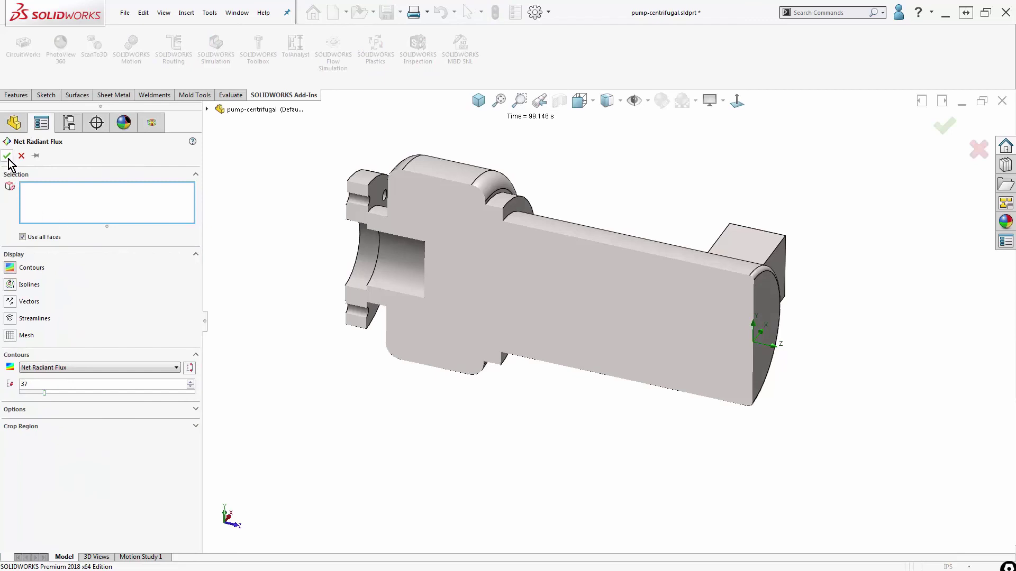
left_click(7, 156)
left_click(246, 239)
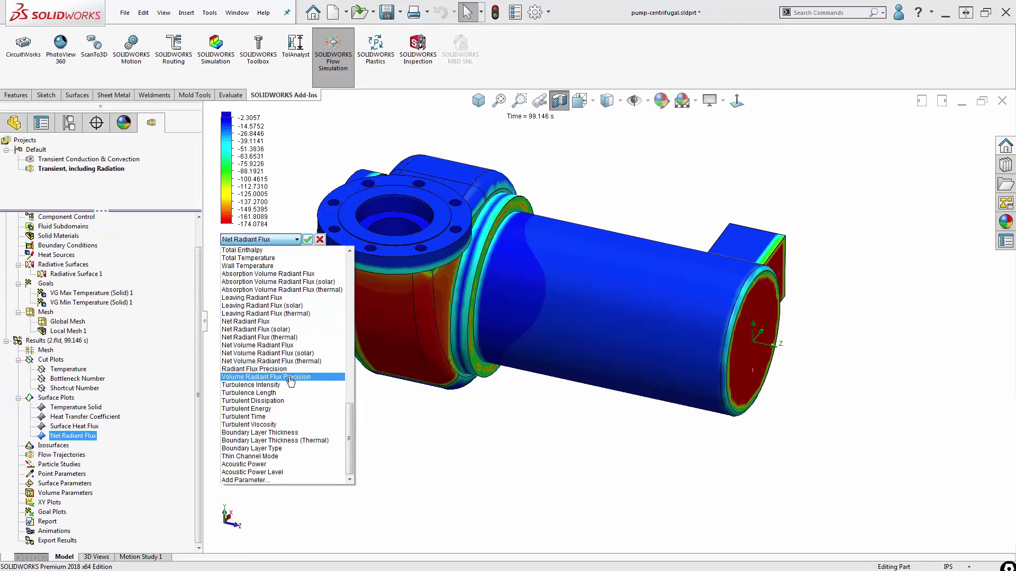
left_click(512, 462)
middle_click_drag(265, 248, 414, 357)
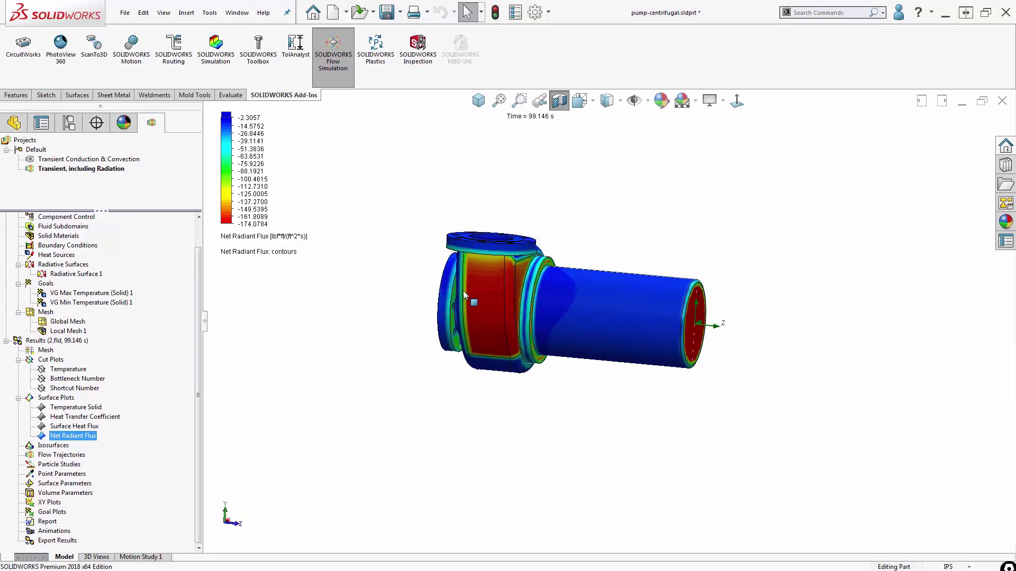
scroll(466, 291, "down", 2)
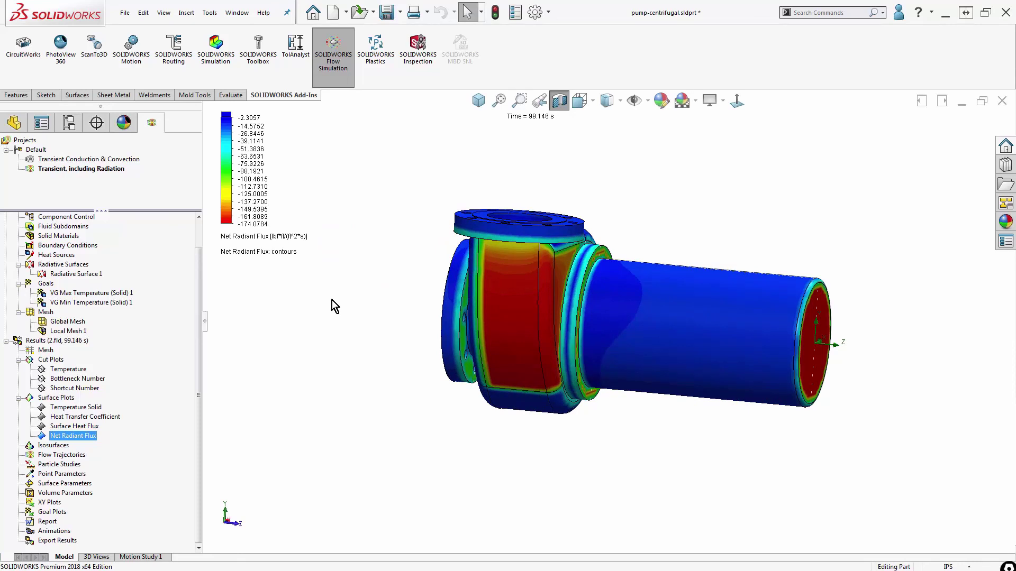